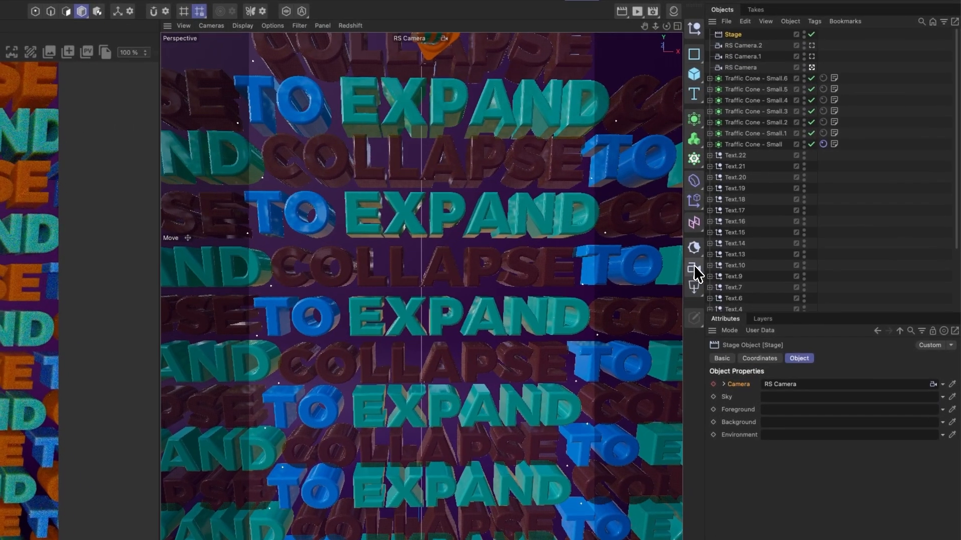
Step: Add a Redshift area light, then disable the Stage object and switch the viewport to the default camera
click(740, 256)
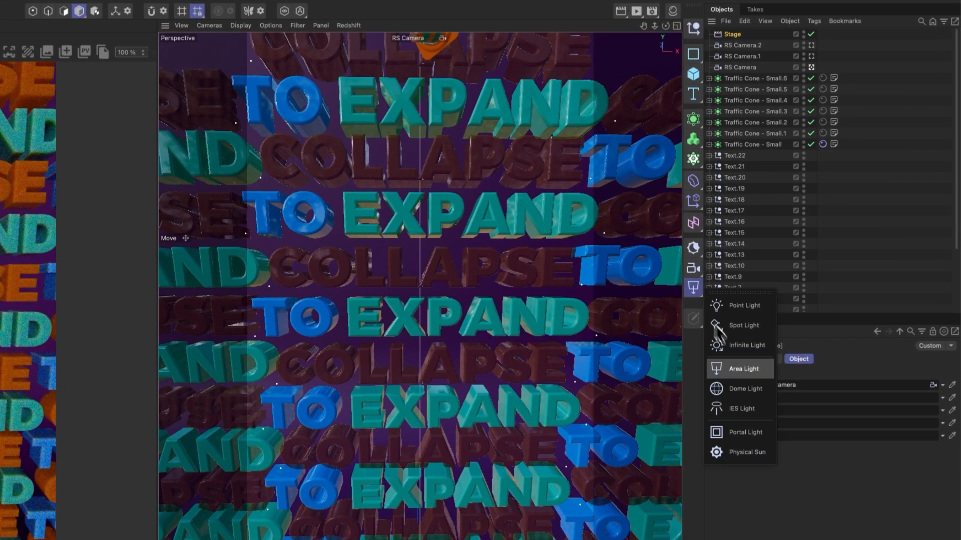
click(788, 321)
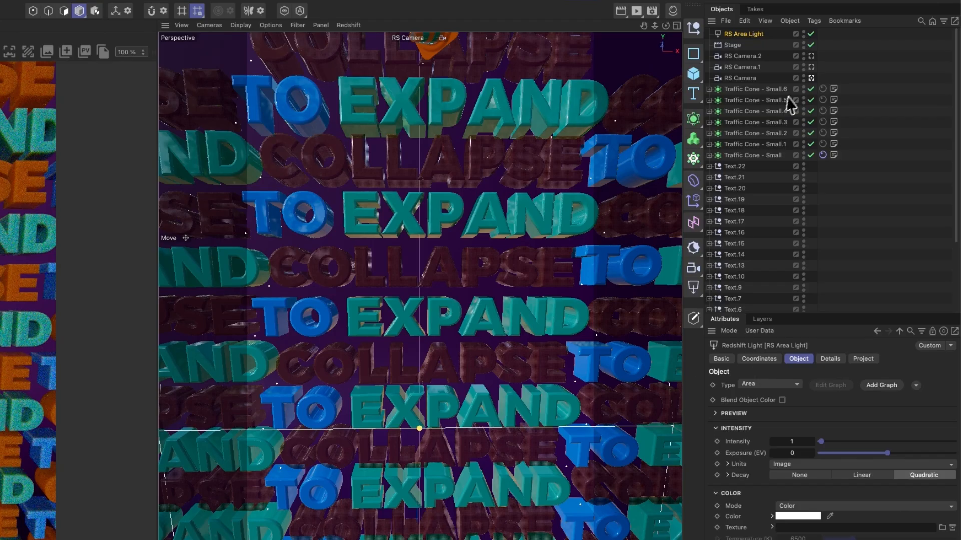
click(811, 45)
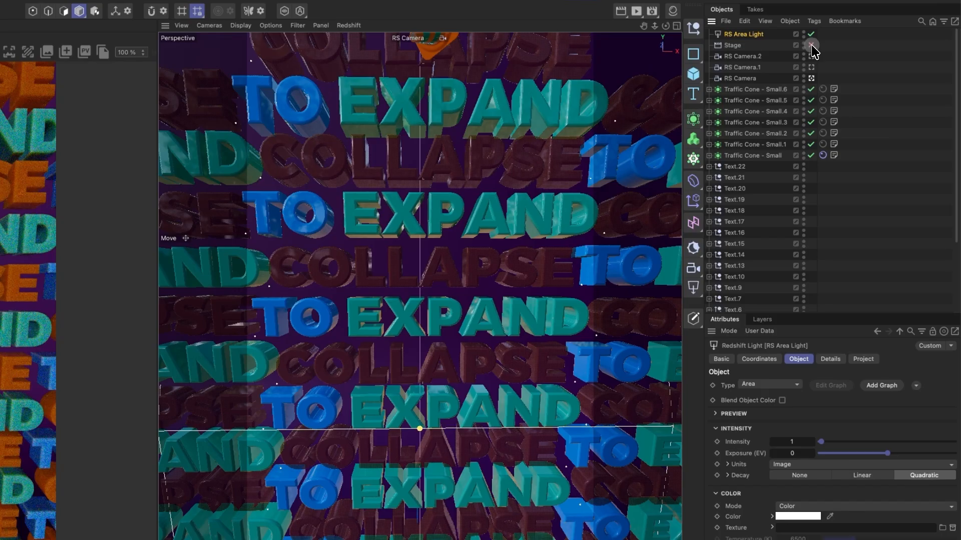
click(811, 78)
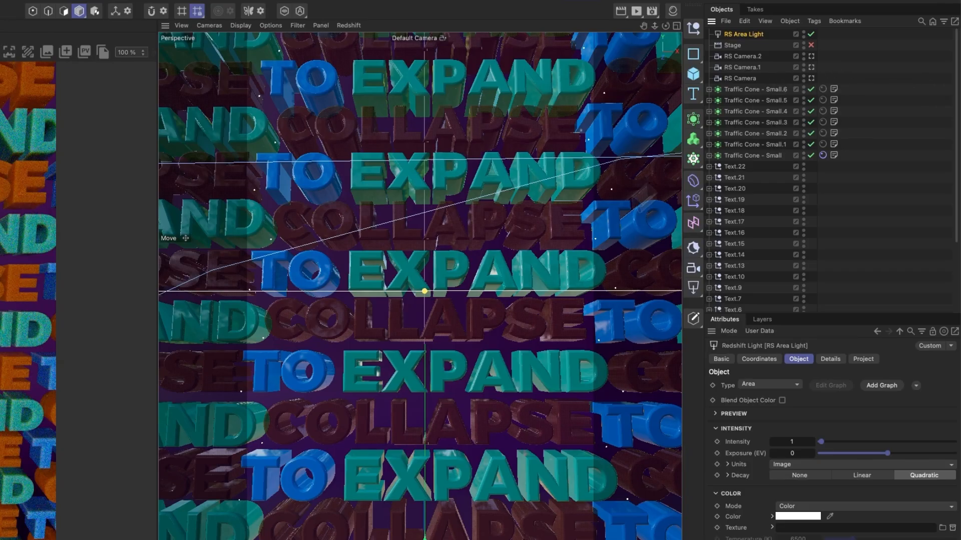
Step: Move the area light to the upper left in front of the text wall
alt+drag(530, 272, 458, 302)
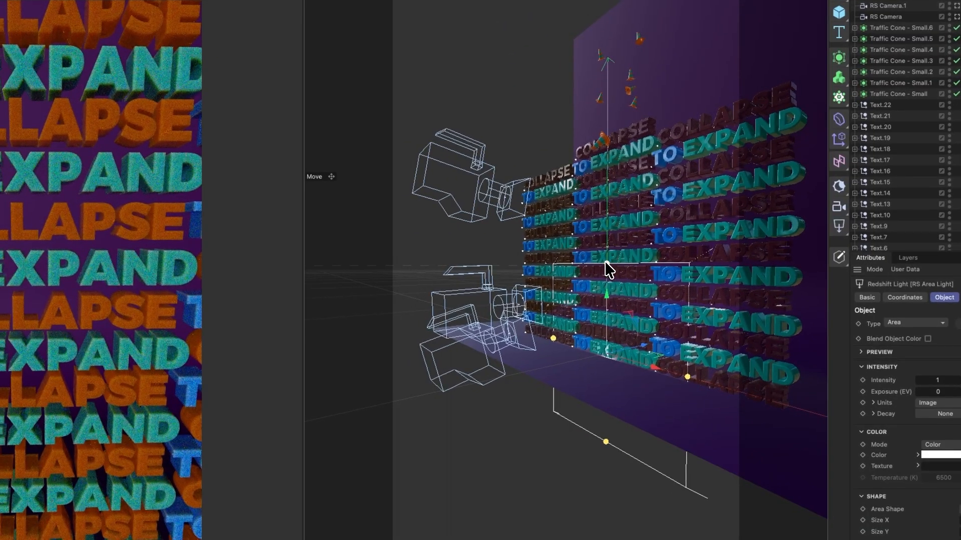
drag(644, 351, 531, 72)
alt+drag(582, 215, 674, 244)
drag(686, 185, 530, 189)
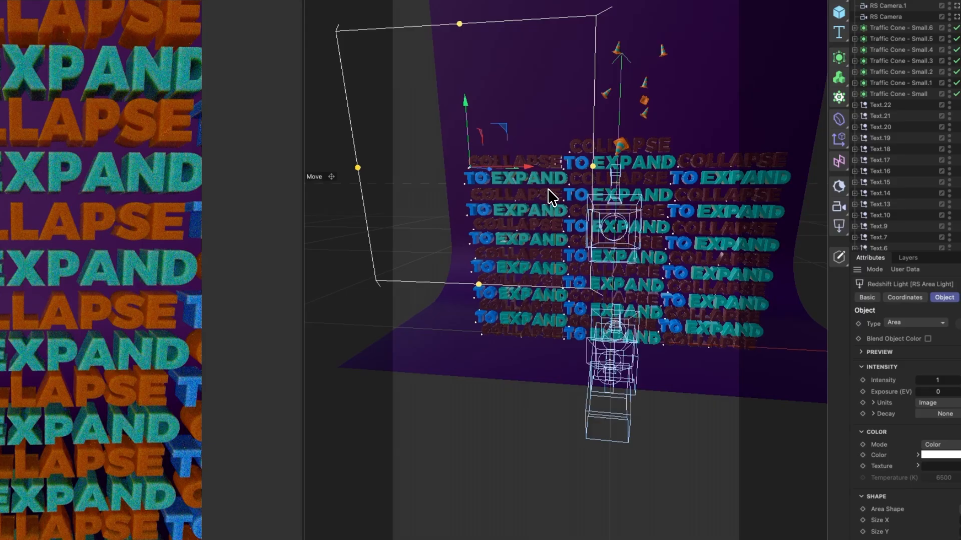
Step: Angle the area light toward the text, shrink it to about 126 by 136 cm and raise it slightly
key(r)
drag(489, 171, 444, 142)
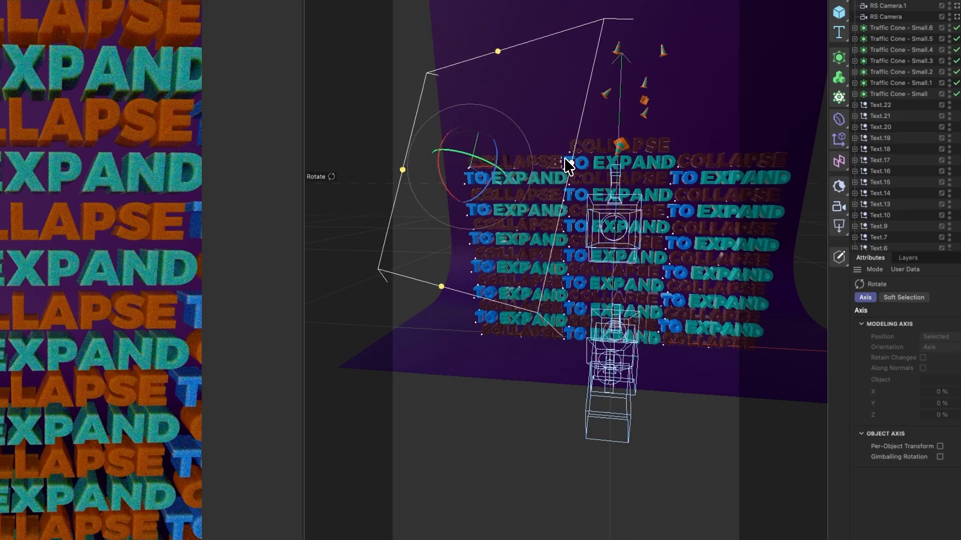
drag(571, 164, 527, 165)
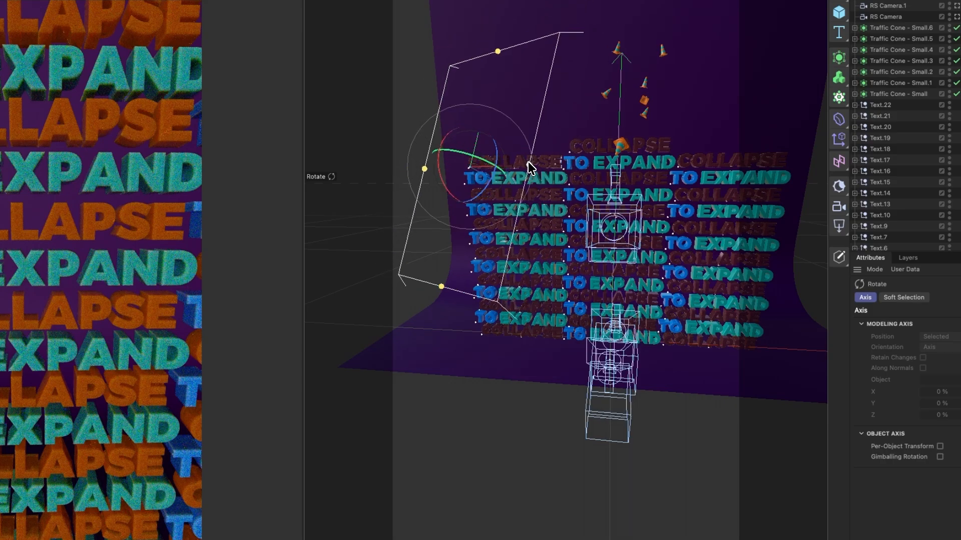
drag(443, 287, 452, 249)
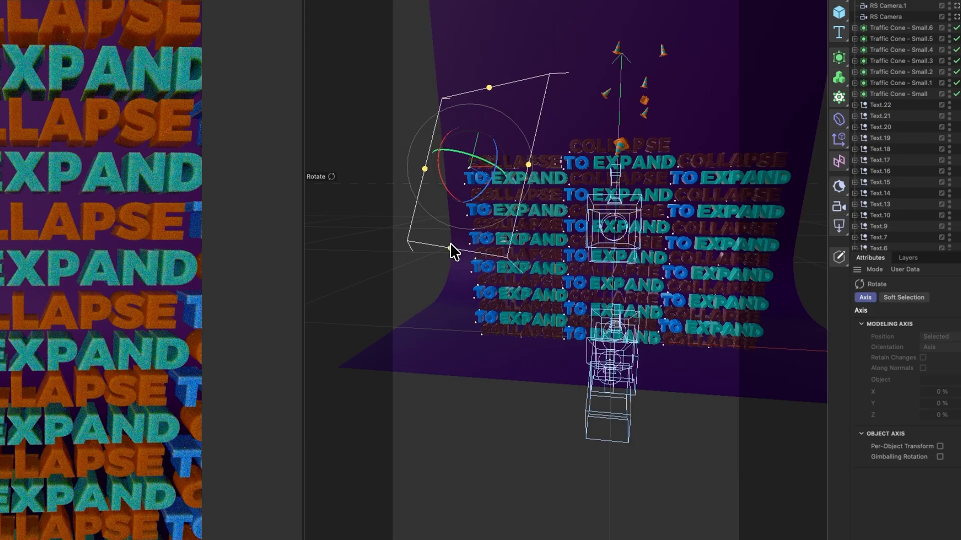
key(r)
key(e)
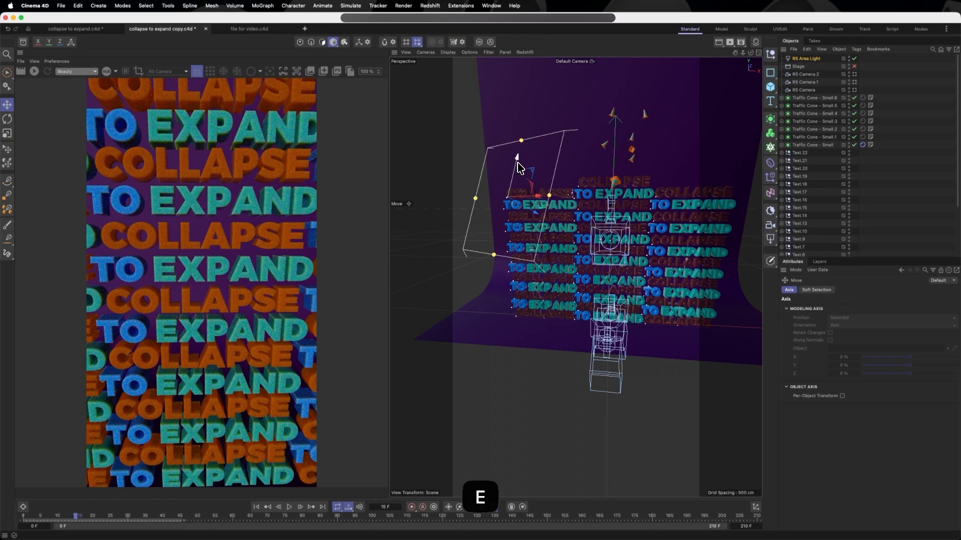
drag(519, 168, 524, 136)
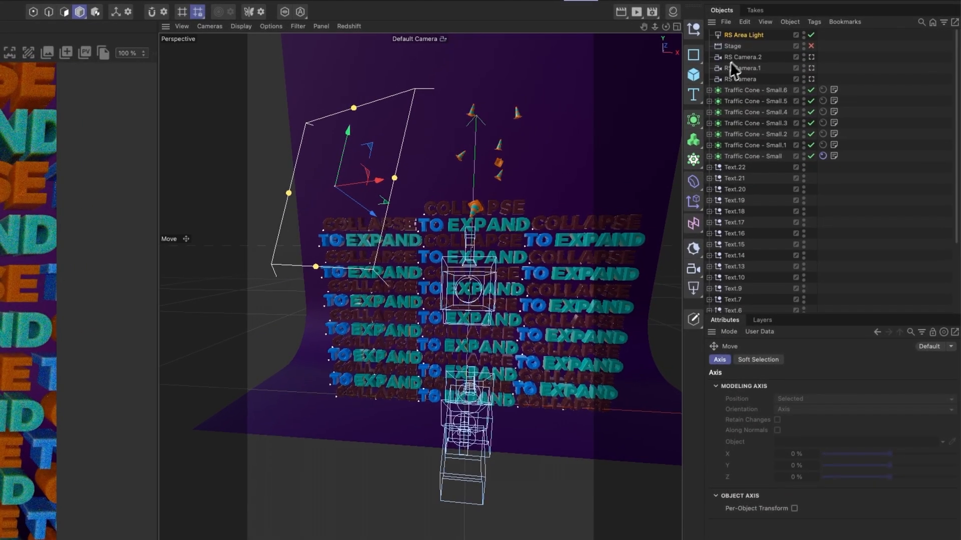
Step: Start the live render through RS Camera and set the area light's exposure to 2.893
click(755, 36)
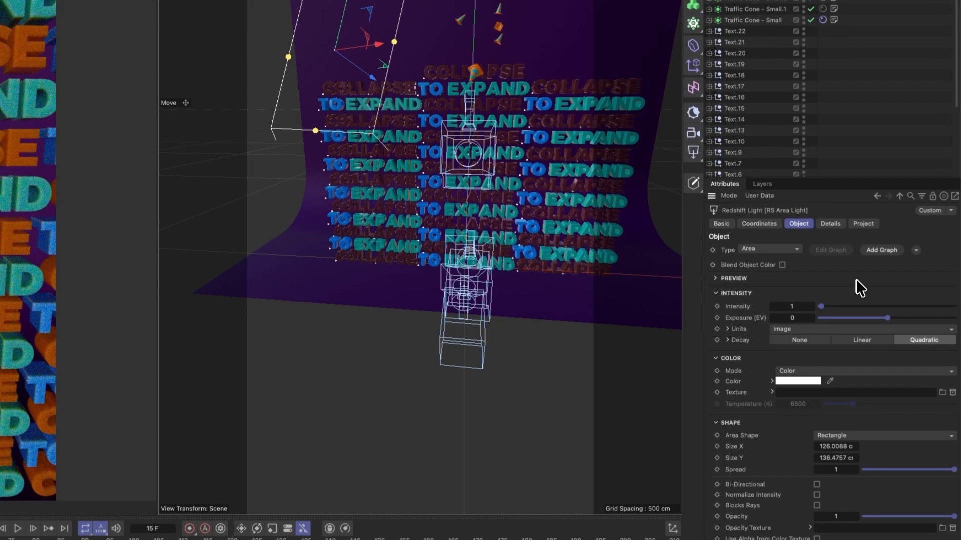
mouse_move(886, 318)
mouse_down()
mouse_move(854, 321)
mouse_move(877, 322)
mouse_up()
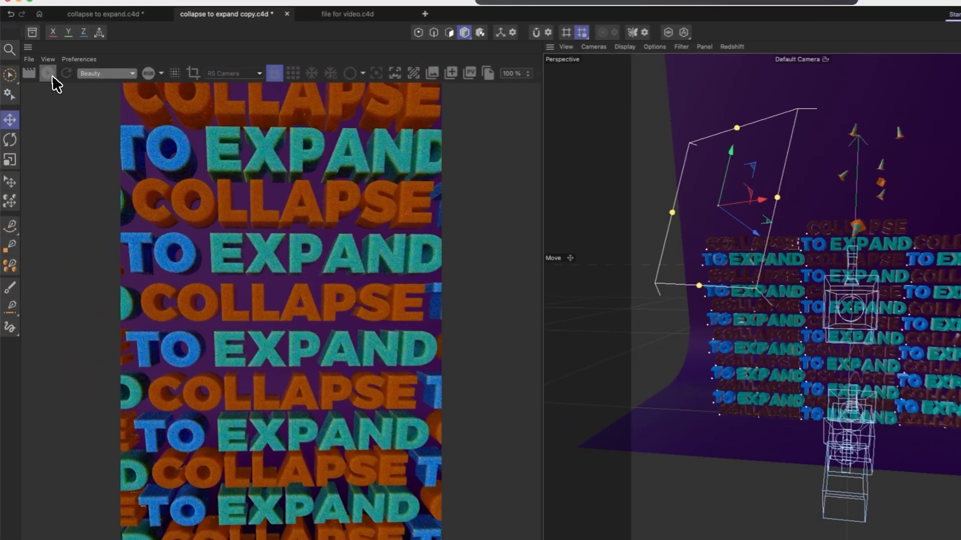
click(35, 71)
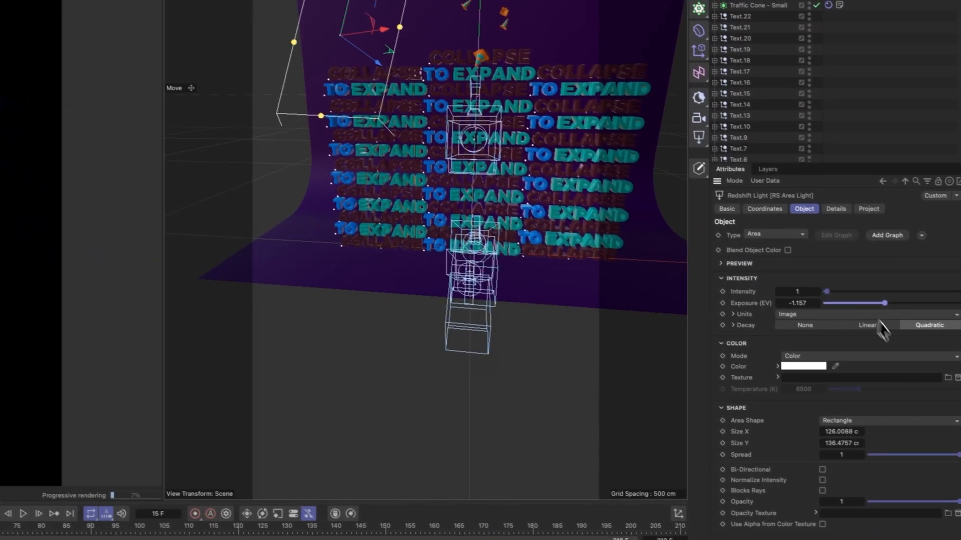
drag(887, 304, 911, 310)
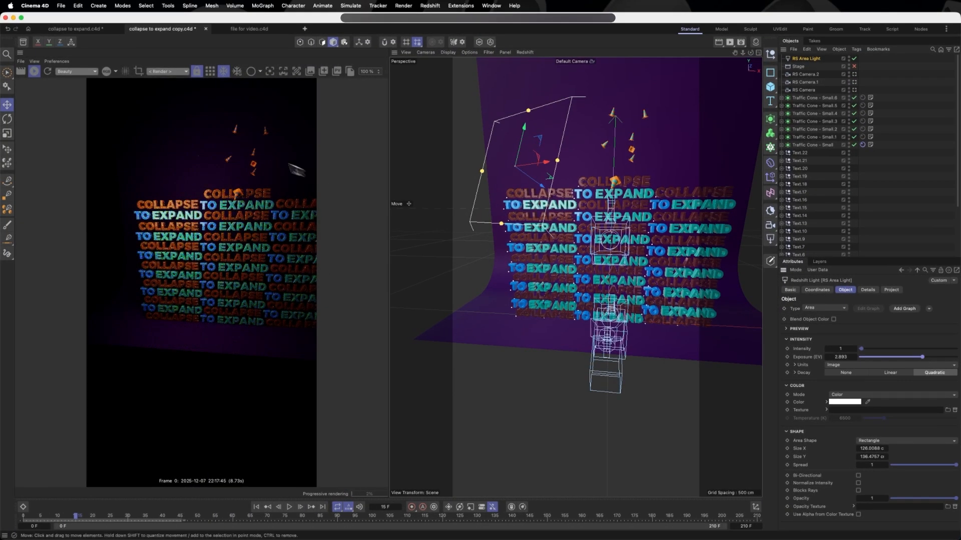
click(180, 72)
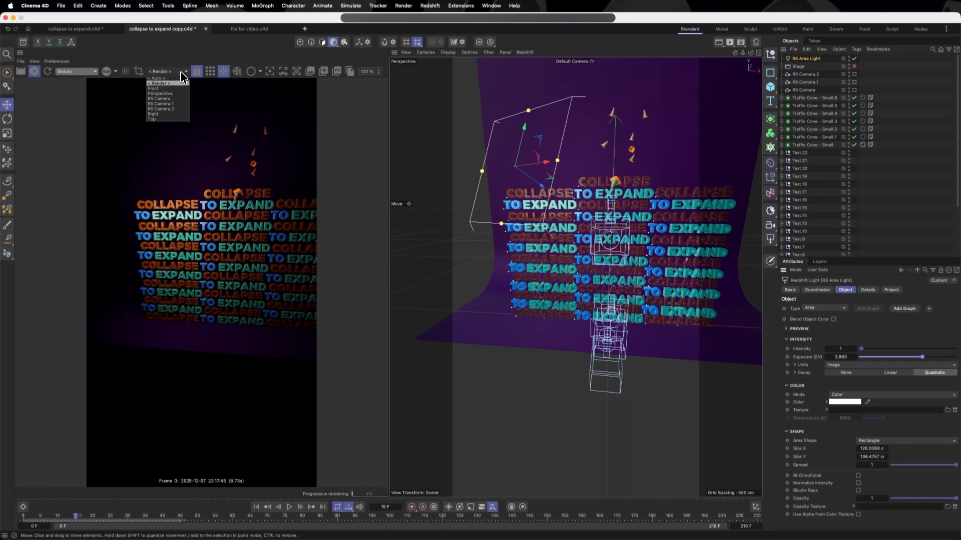
click(174, 99)
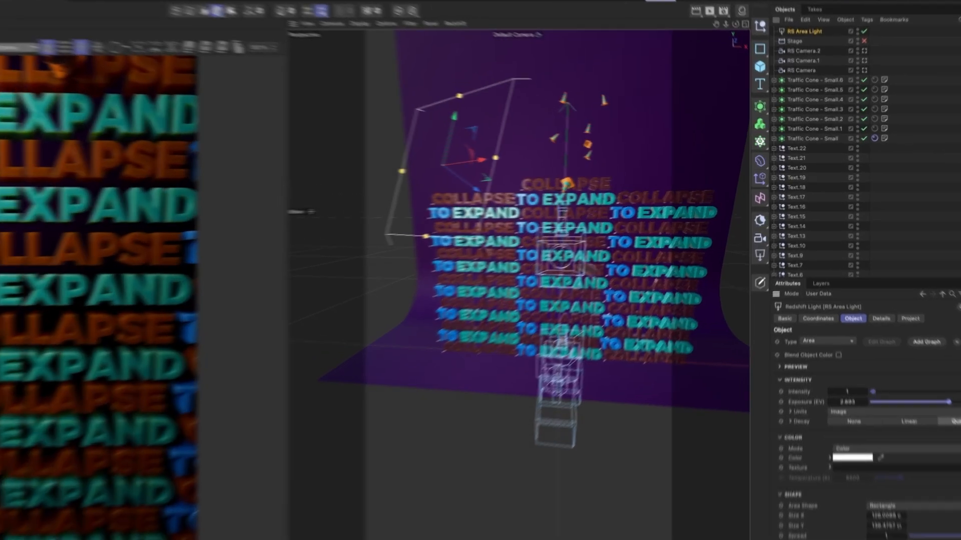
Step: Add a second area light and raise it vertically in the scene
click(770, 240)
click(806, 295)
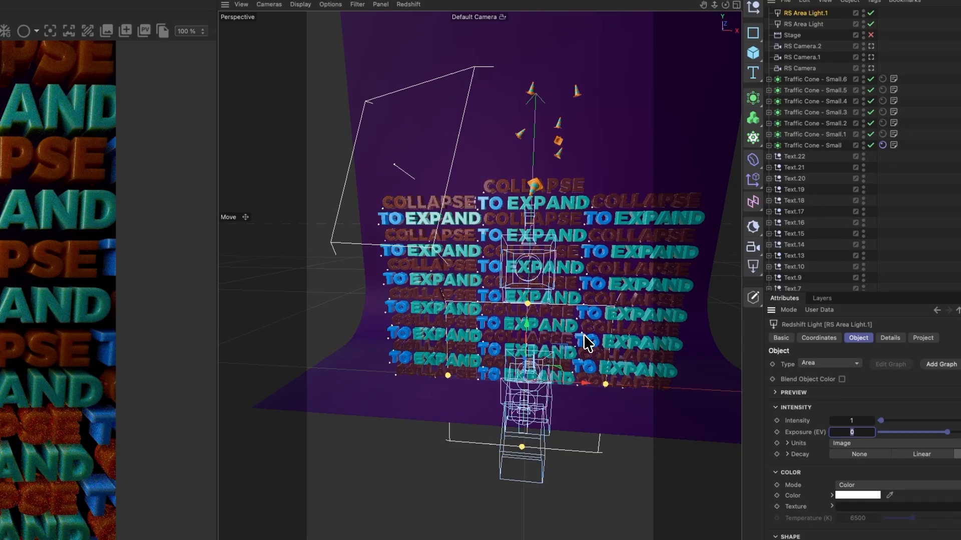
drag(527, 325, 526, 271)
alt+drag(595, 280, 452, 335)
scroll(578, 280, up, 5)
key(3)
key(2)
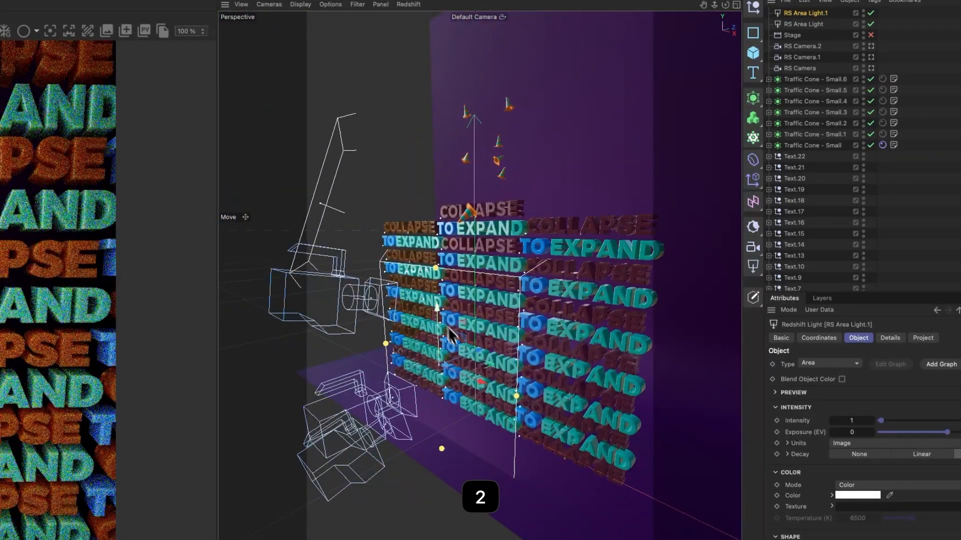
Step: Shrink the second area light and place it at the right front of the text wall, angled toward the letters
key(r)
drag(436, 288, 363, 365)
key(e)
key(r)
drag(496, 414, 452, 407)
drag(377, 256, 374, 305)
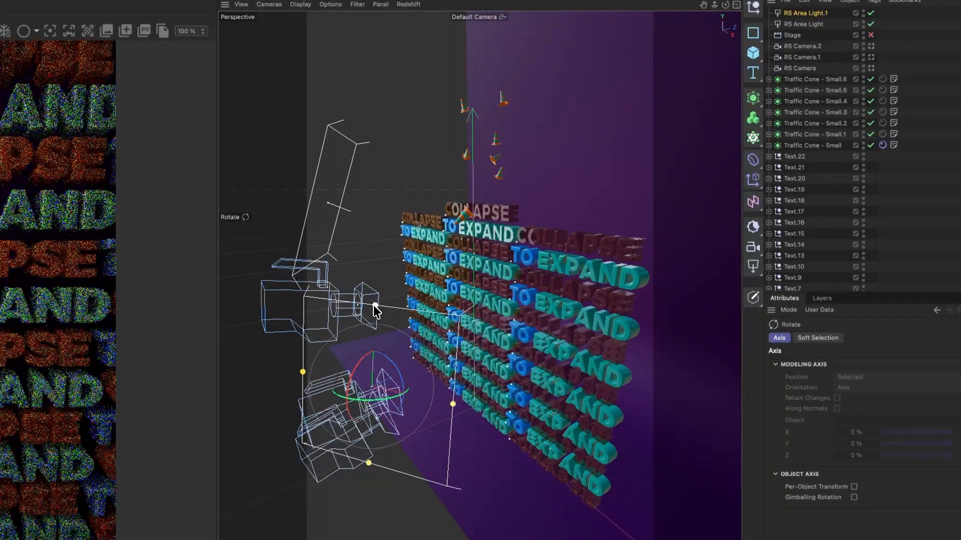
key(e)
drag(428, 392, 537, 426)
key(r)
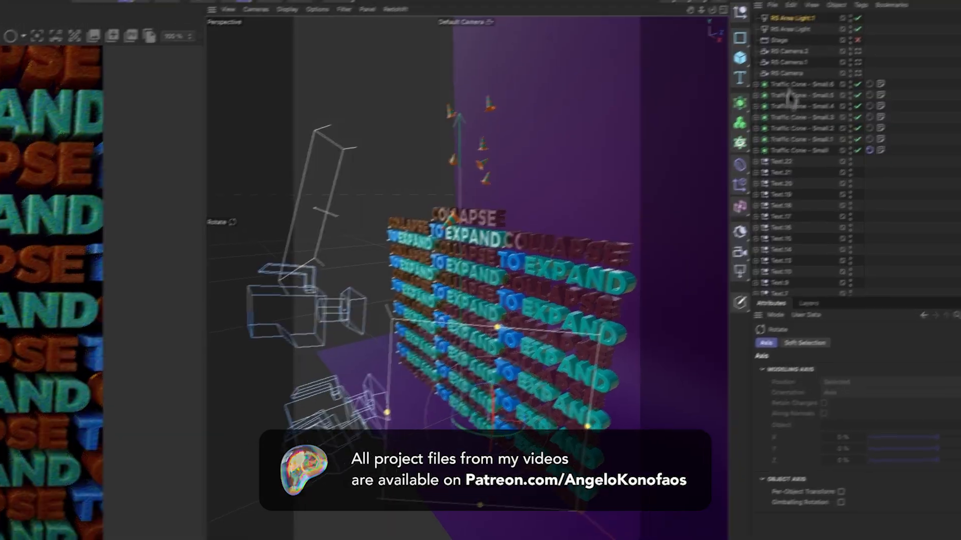
Step: Set the intensity of the second area light to 2.89 and of the first area light to 4.55
click(809, 13)
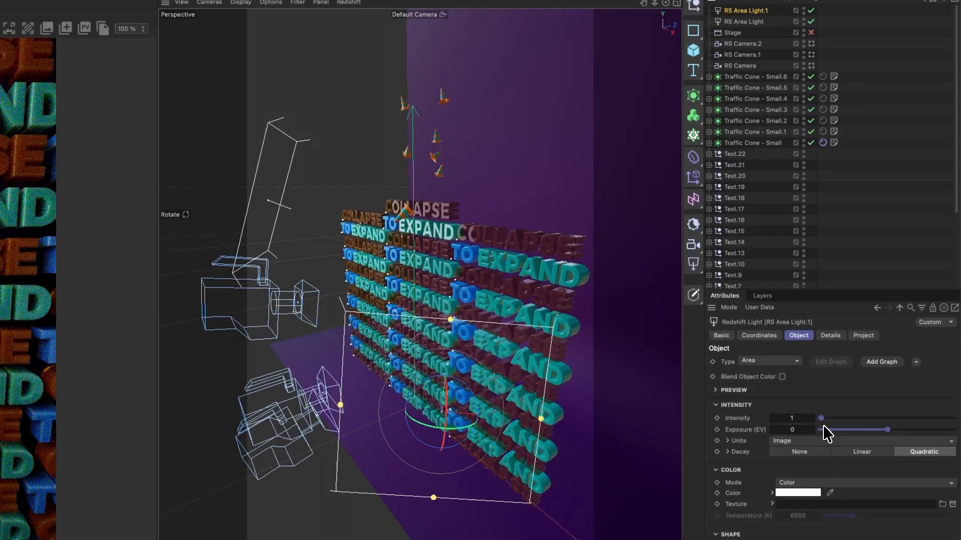
drag(824, 419, 828, 421)
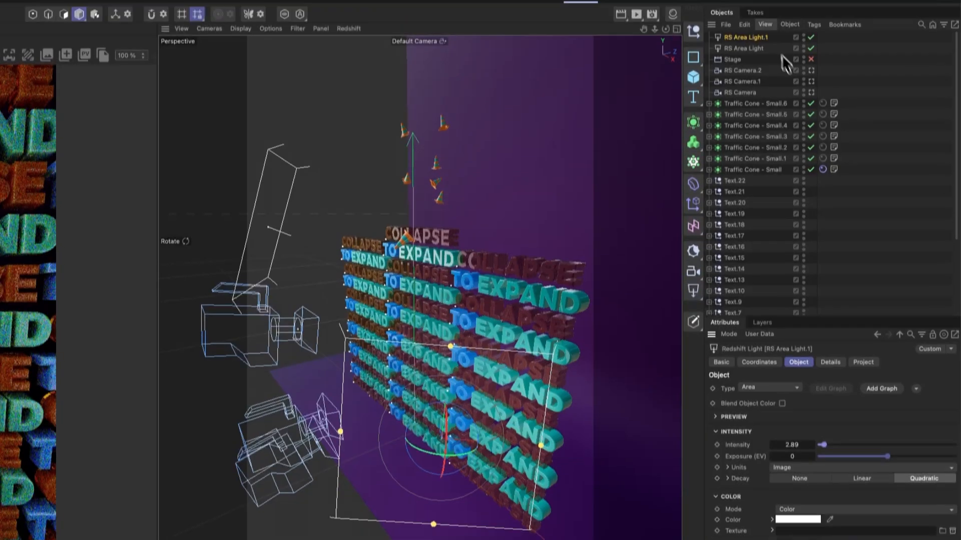
click(752, 58)
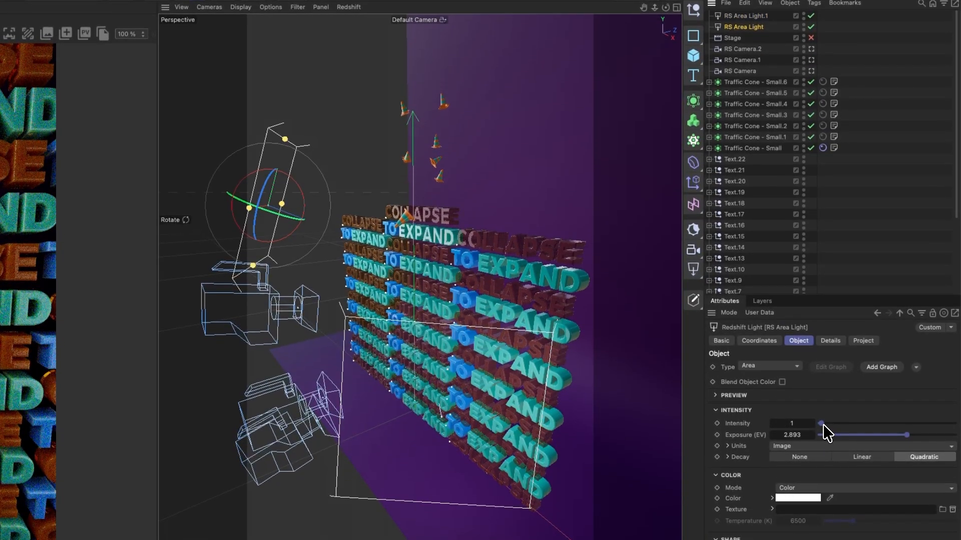
drag(824, 426, 828, 426)
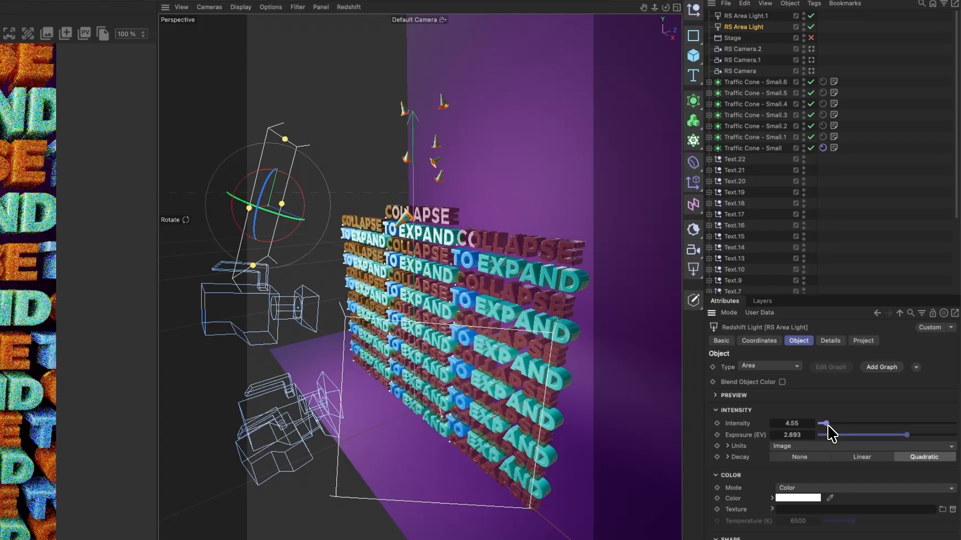
Step: Set the exposure of the first area light to 1.488
click(745, 15)
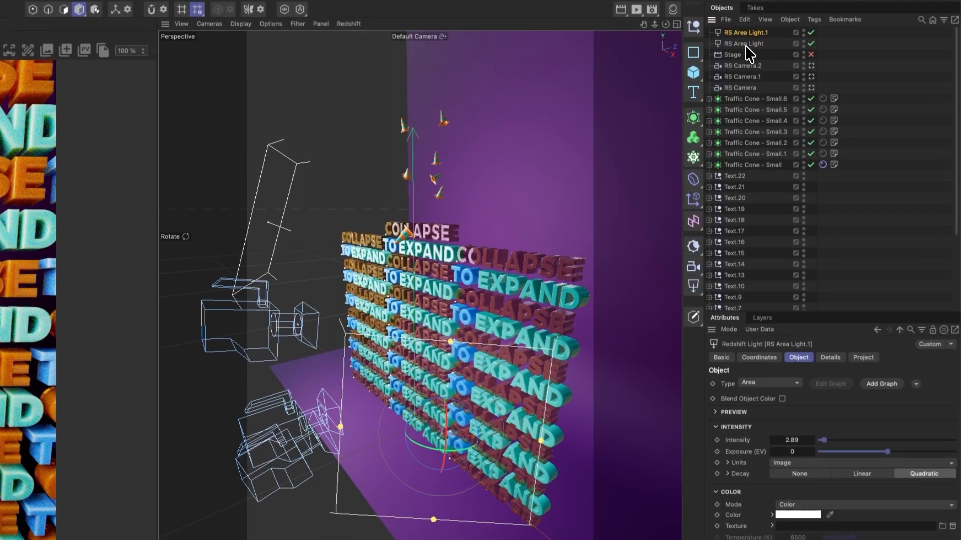
click(743, 44)
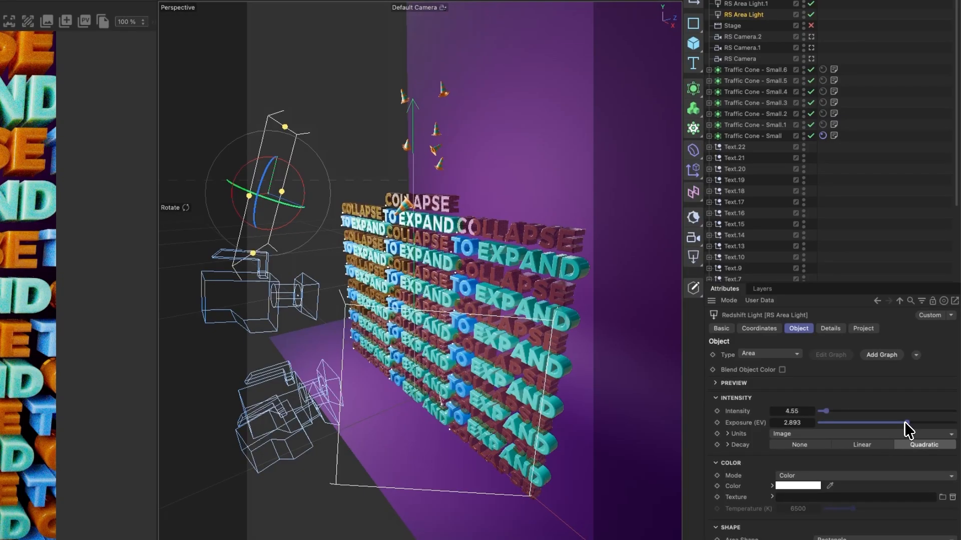
drag(906, 423, 897, 424)
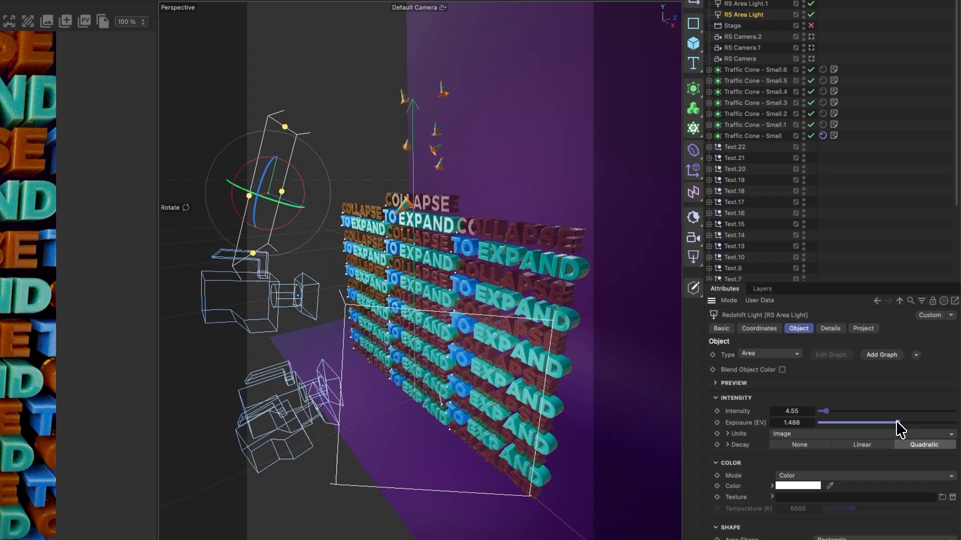
Step: Add a third area light and rename the lights, from first to third, key light, fill light and back light
click(694, 260)
click(744, 338)
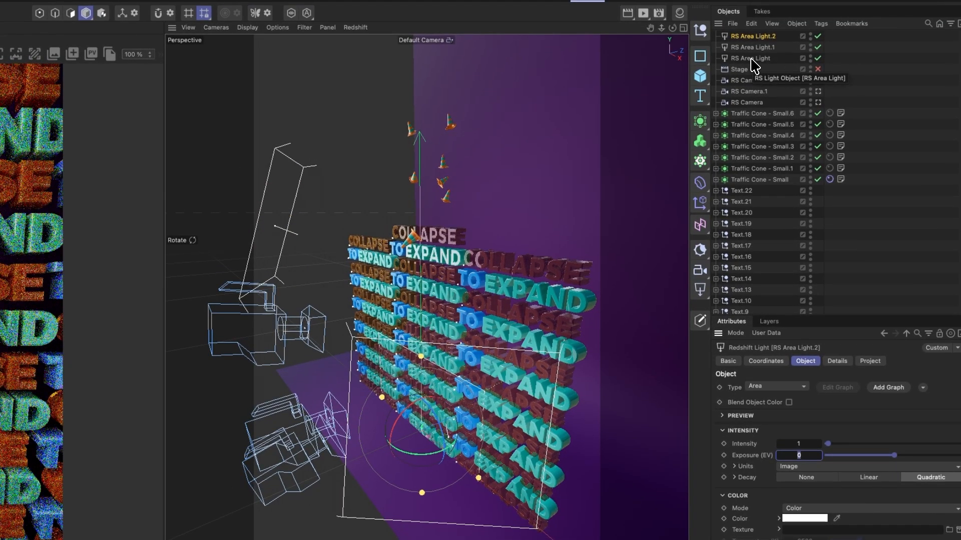
double_click(751, 59)
text(ke)
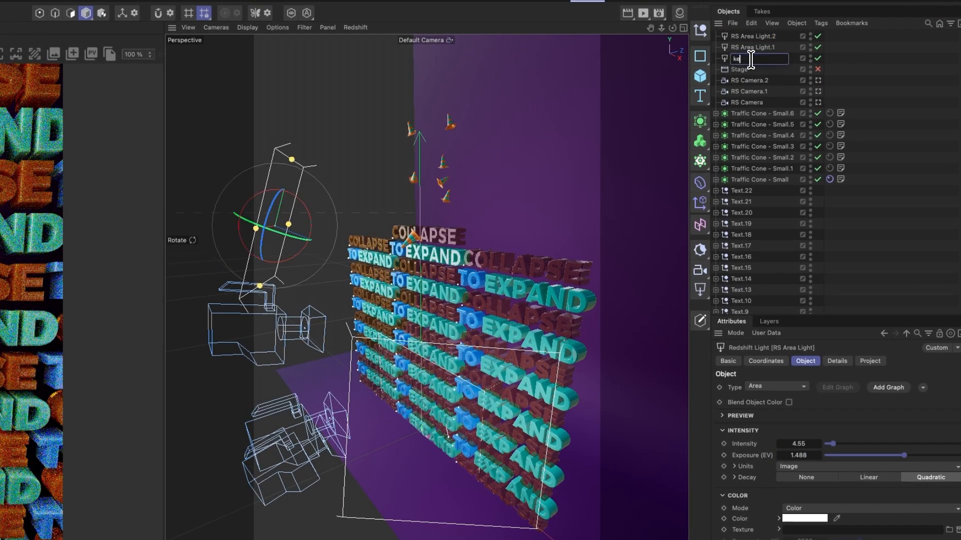
text(y light)
double_click(753, 47)
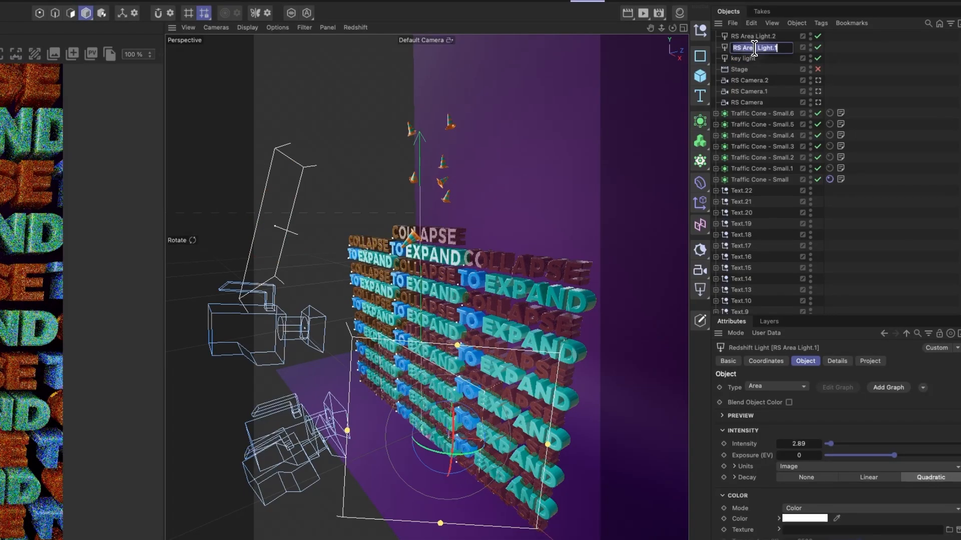
text(fill light)
double_click(766, 37)
text(back light)
key(Return)
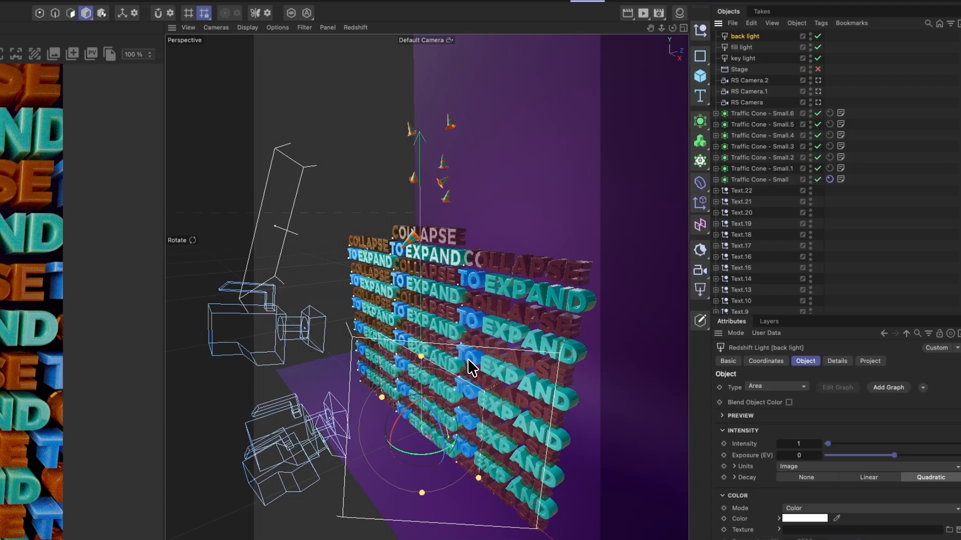
Step: Move the back light behind the text wall and toward its right side
alt+drag(480, 374, 441, 379)
key(e)
drag(544, 339, 488, 332)
key(r)
key(e)
drag(429, 344, 685, 247)
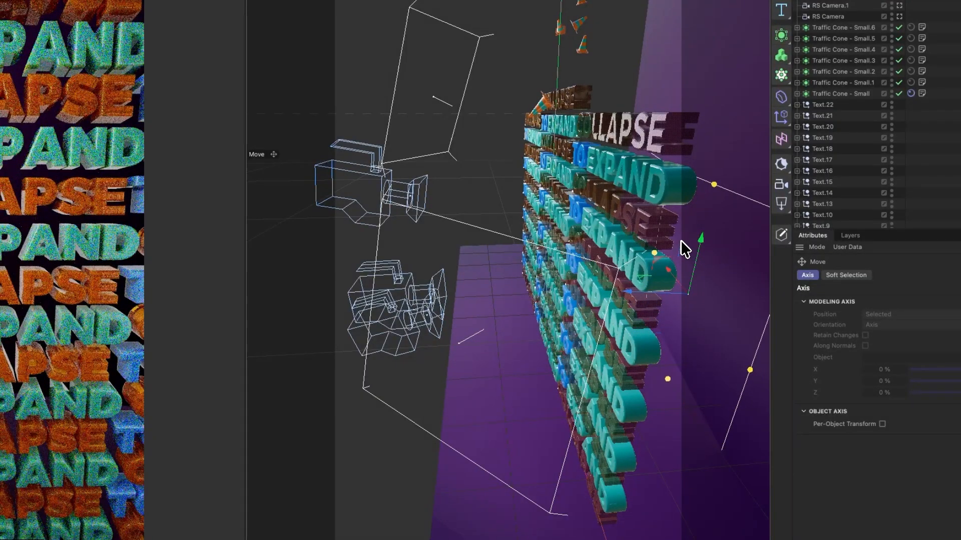
Step: Resize and rotate the back light and position it low behind the text wall, facing the letters
scroll(702, 285, down, 5)
key(3)
drag(702, 286, 651, 265)
drag(662, 200, 654, 238)
drag(607, 316, 679, 301)
key(r)
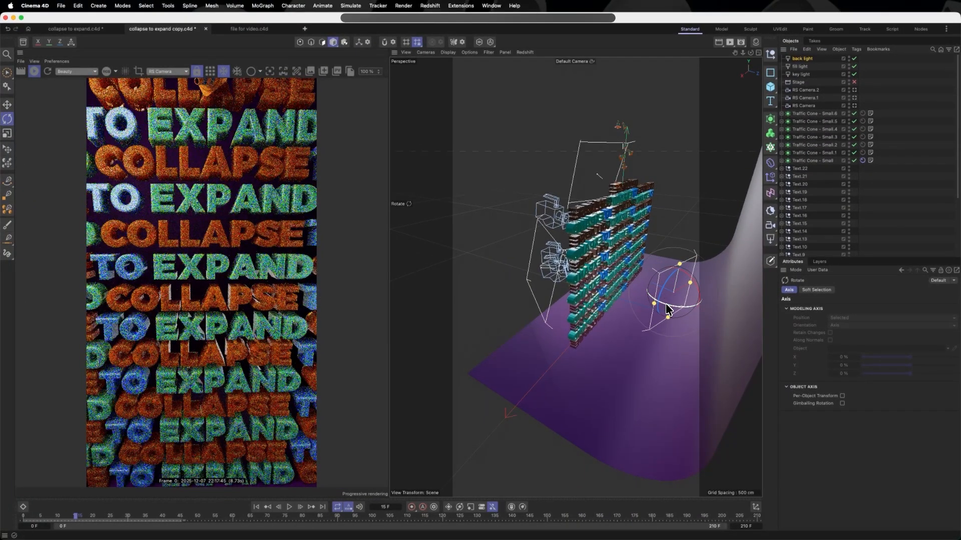
key(e)
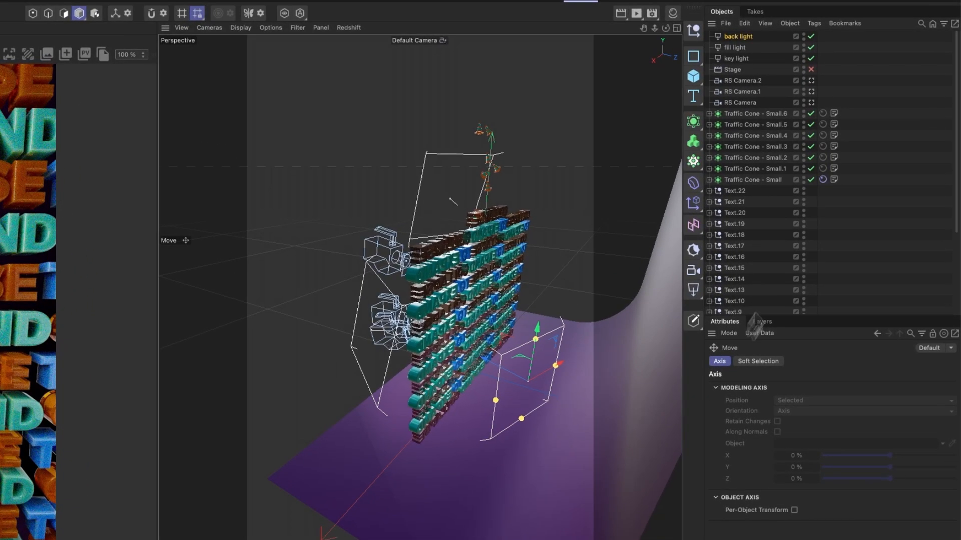
Step: Set the back light's intensity to 3.72 and its exposure to -0.826
click(748, 36)
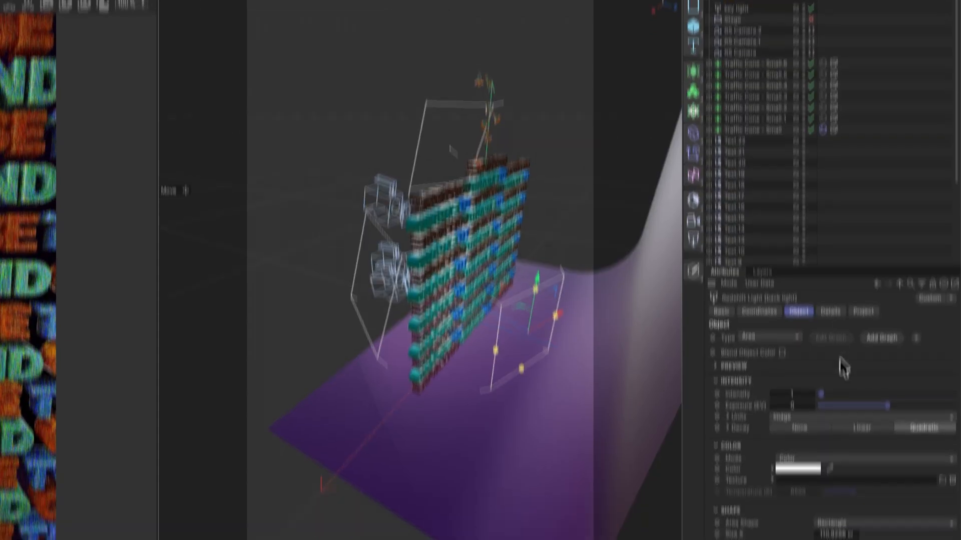
drag(821, 445, 826, 444)
drag(881, 456, 887, 457)
drag(887, 329, 885, 334)
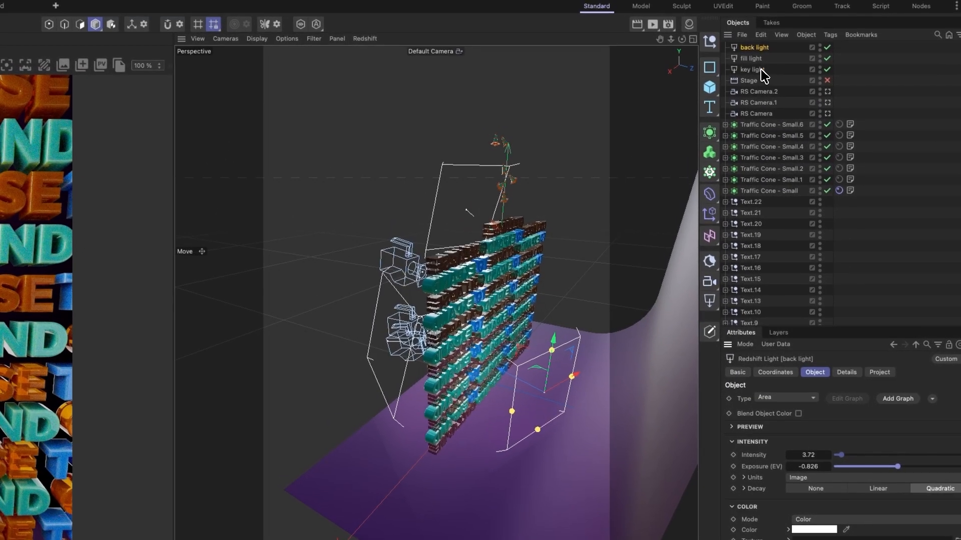
Step: Keyframe the key light's position and rotation on all axes at frame 0
click(744, 34)
alt+drag(295, 310, 403, 295)
alt+drag(421, 338, 474, 330)
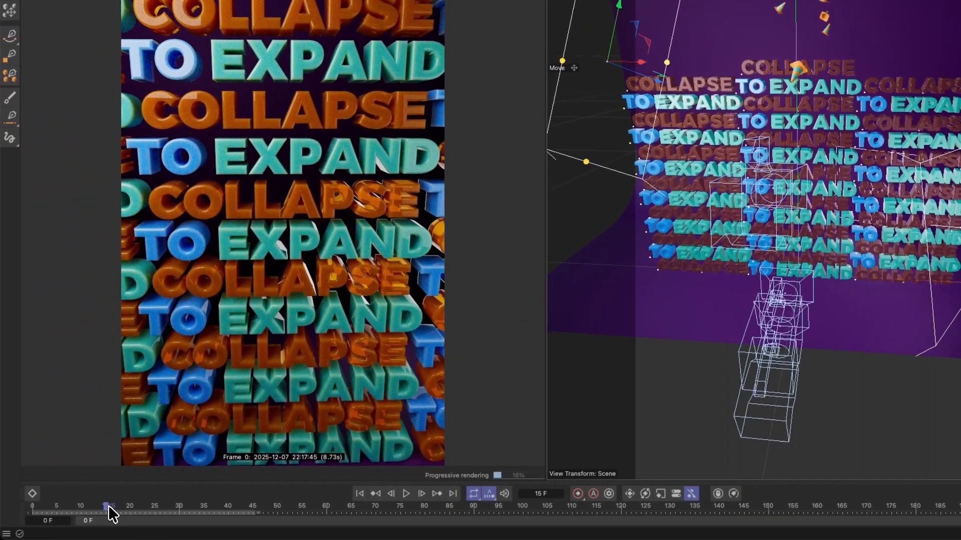
drag(77, 511, 1, 520)
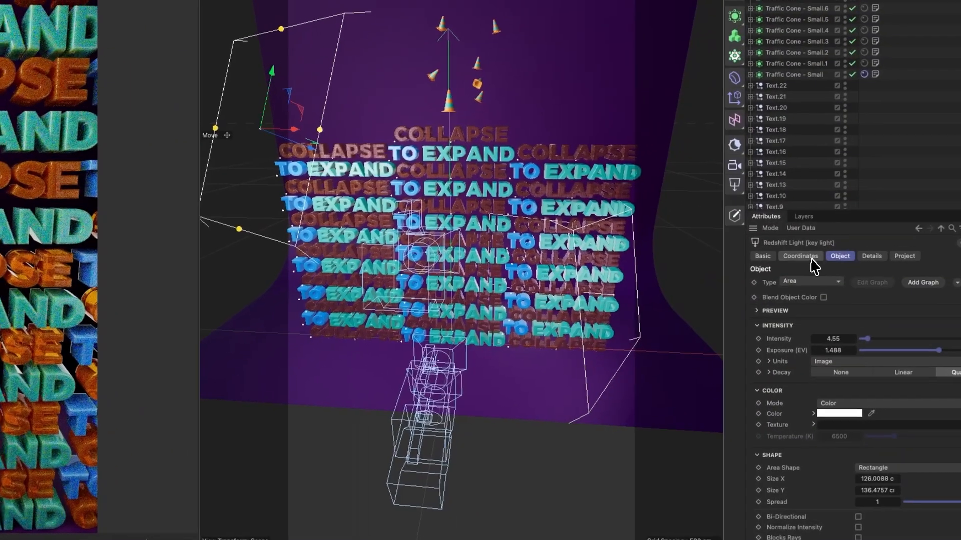
click(810, 260)
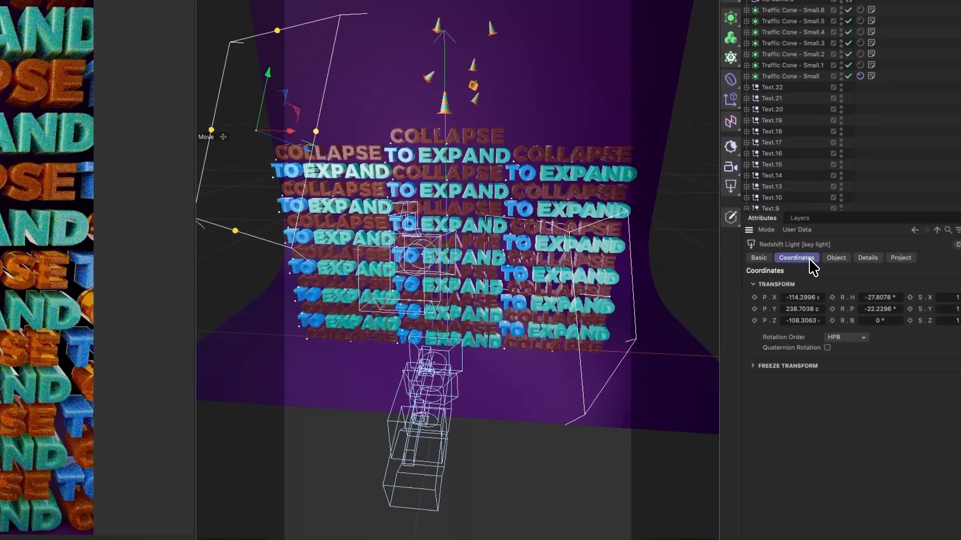
click(755, 309)
click(755, 320)
click(833, 310)
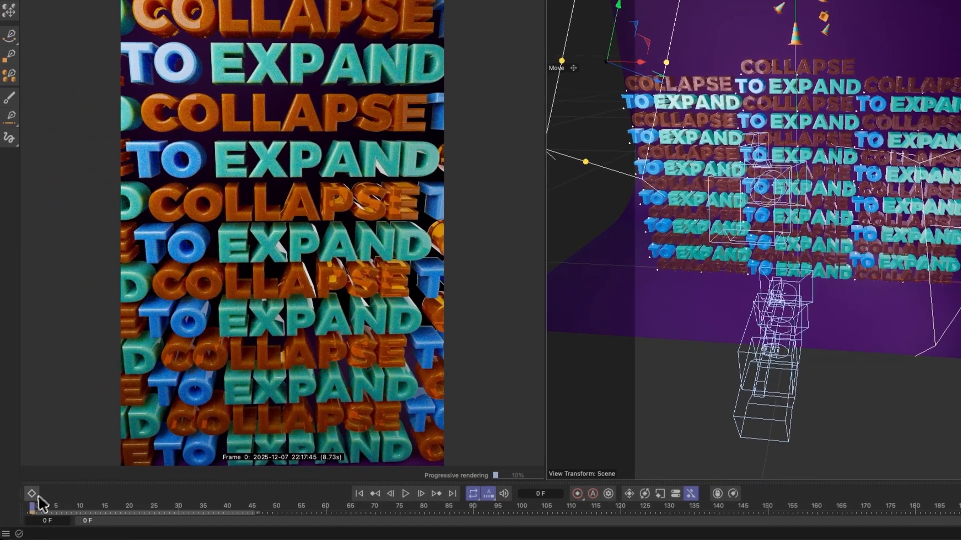
Step: At frame 210, lower the key light to about Y 219 cm and rotate it to a heading of about -16.5°
drag(34, 502, 725, 511)
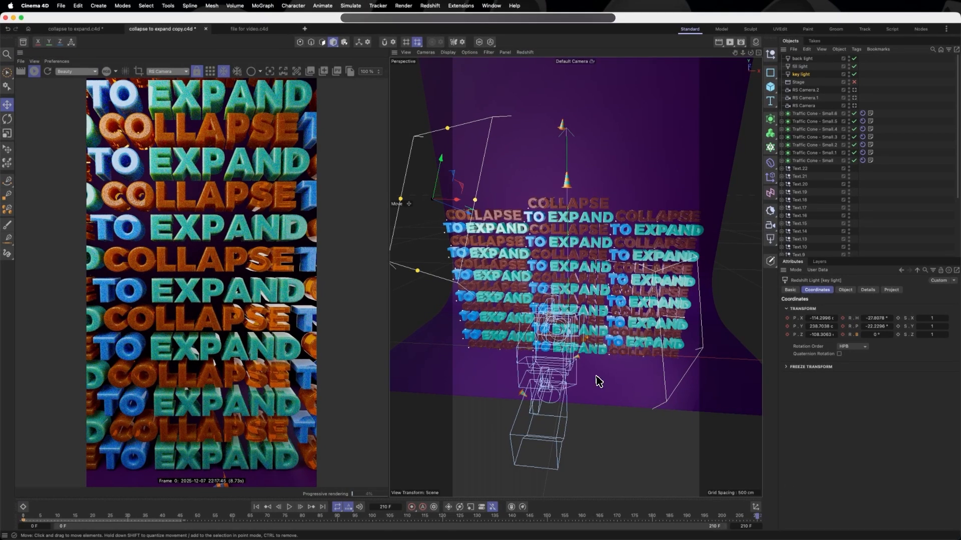
drag(445, 170, 442, 187)
key(r)
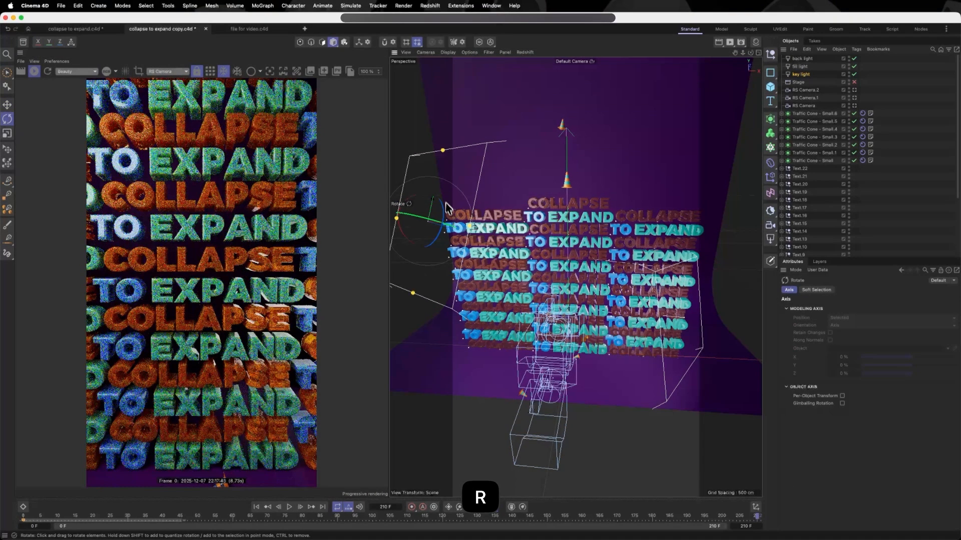
drag(422, 222, 432, 224)
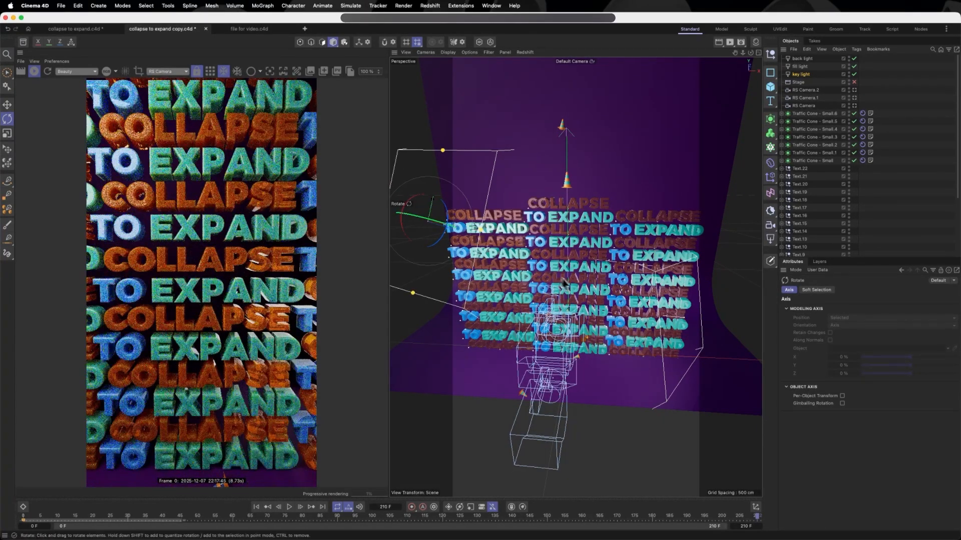
Step: Keyframe the key light's new position and rotation on all axes at frame 210
click(803, 74)
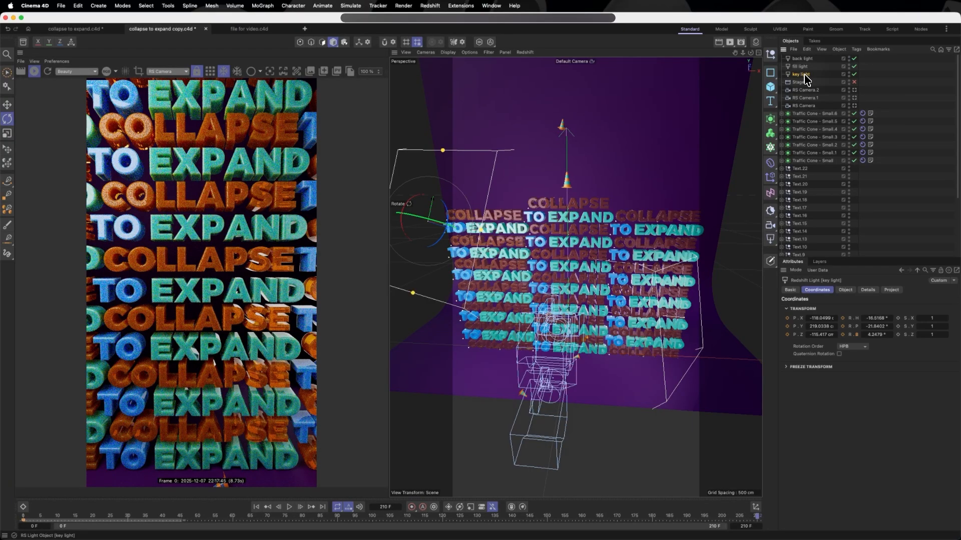
click(788, 318)
click(788, 326)
click(787, 334)
click(843, 318)
click(843, 326)
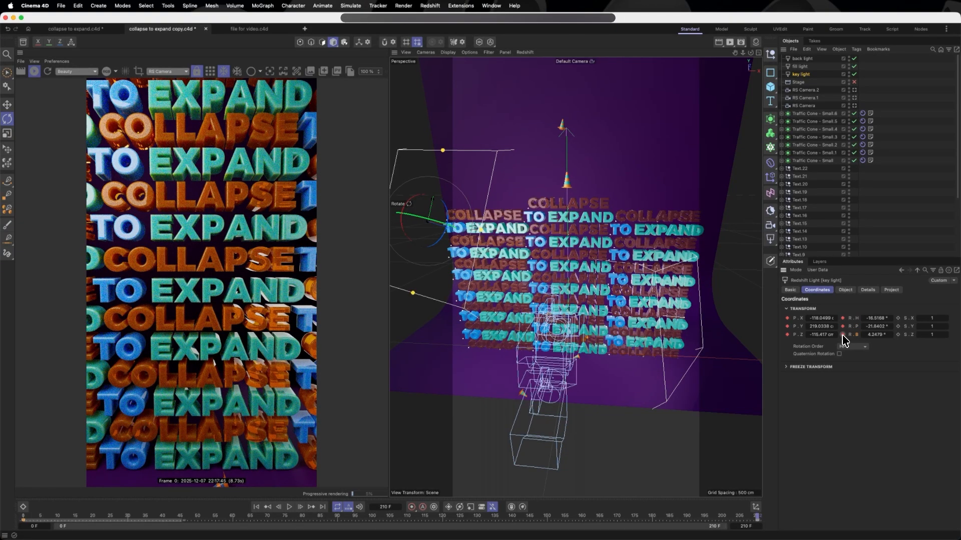
Step: Keyframe the fill light's position and rotation on all axes at frame 0
click(800, 67)
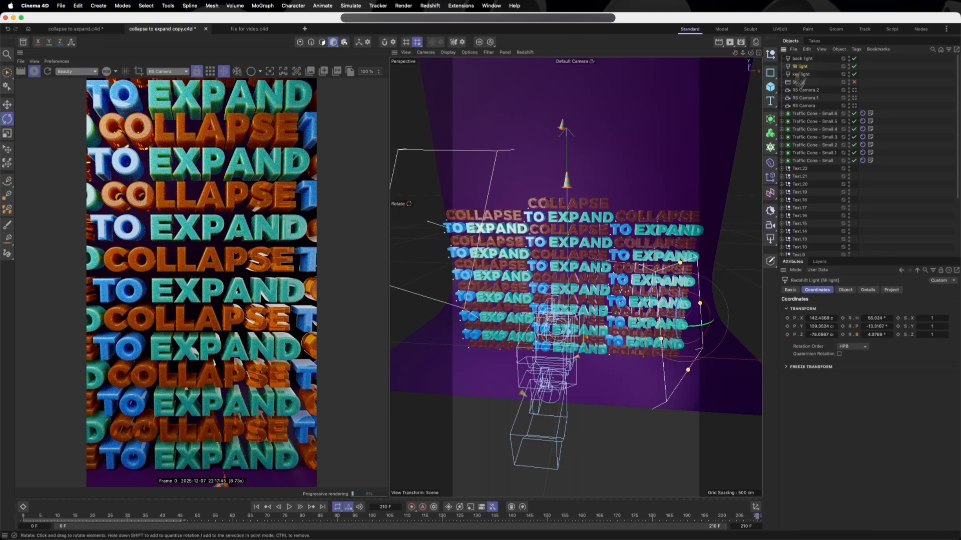
click(31, 522)
click(787, 319)
click(787, 327)
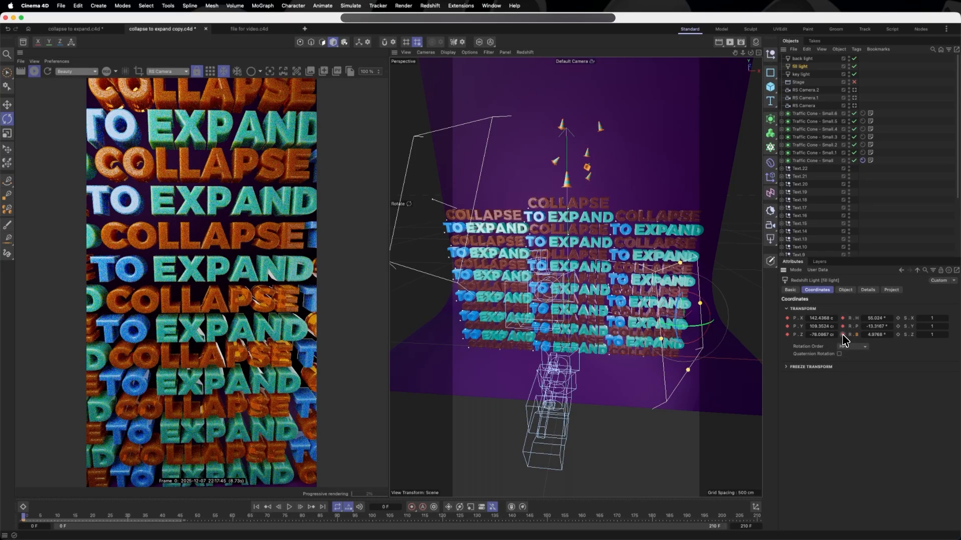
Step: At frame 210, raise the fill light to about Y 133 cm, pitch it to about -26.5°, and keyframe its position and rotation
click(758, 517)
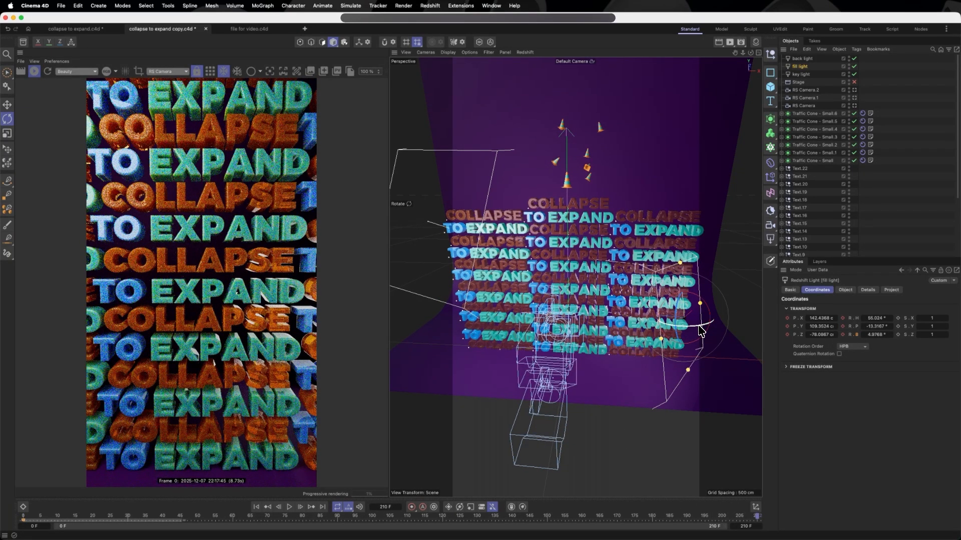
key(e)
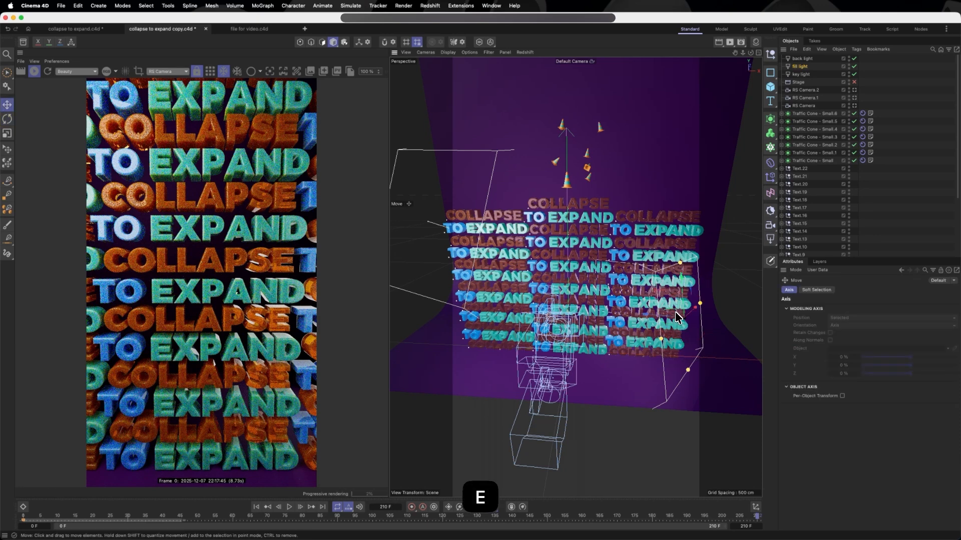
key(r)
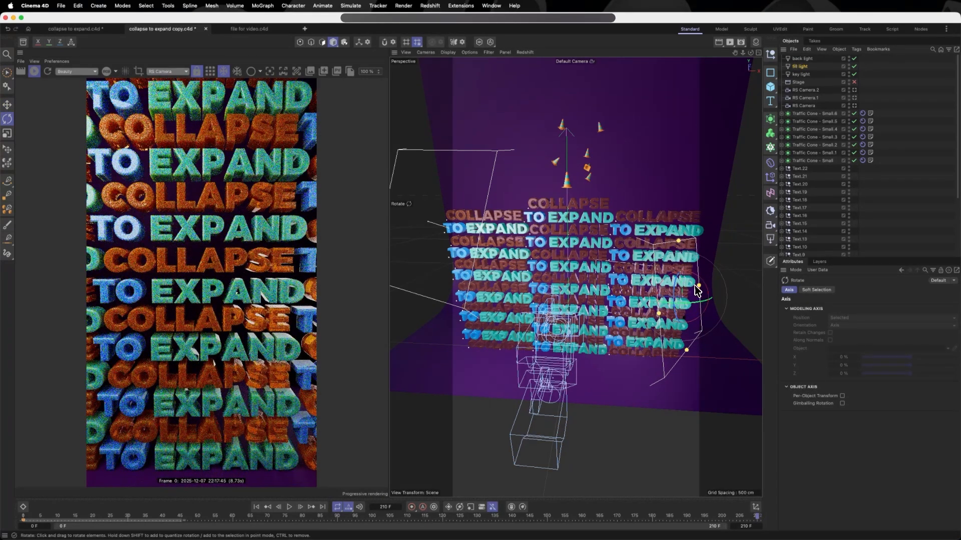
drag(702, 284, 699, 279)
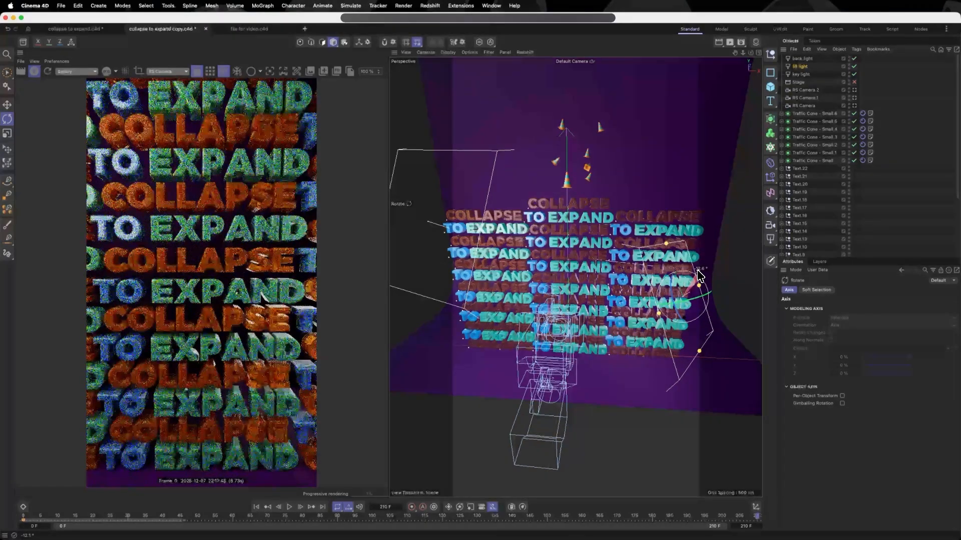
click(801, 67)
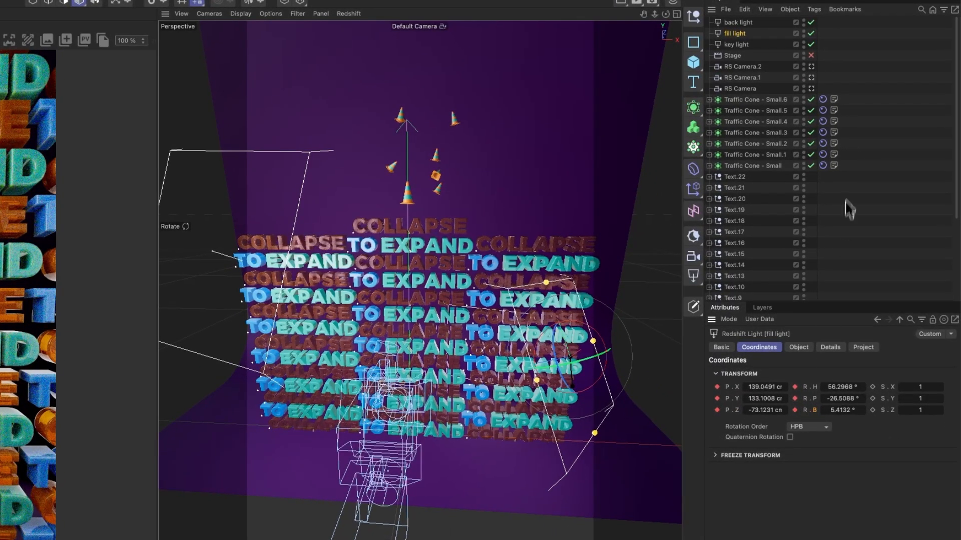
Step: Enable the Stage object and play the animation through its cameras, stopping playback on the fallen letters
click(811, 55)
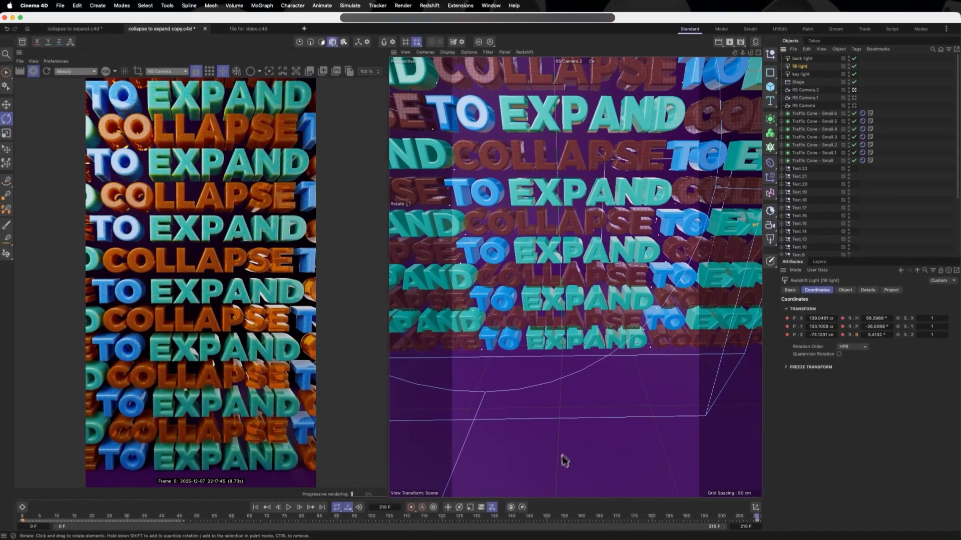
click(290, 508)
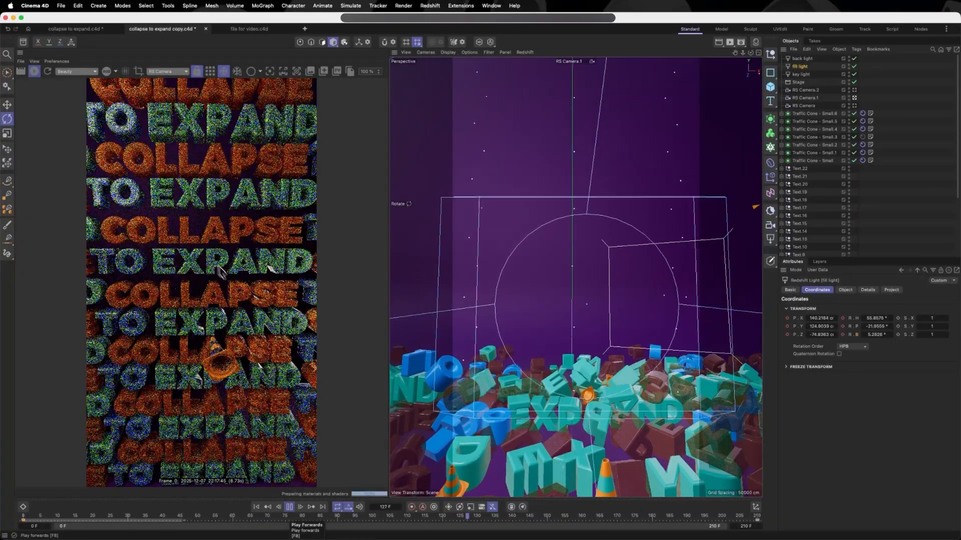
click(291, 507)
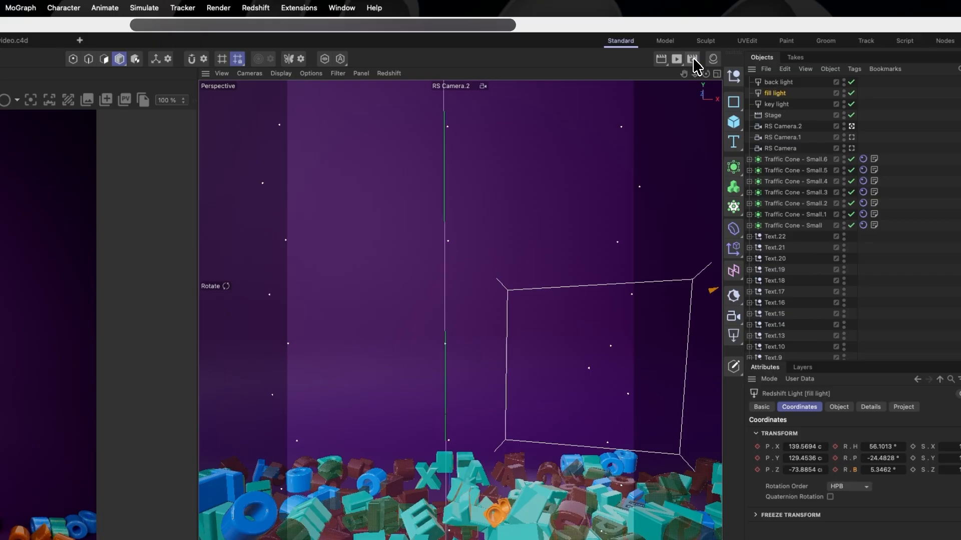
Step: Open the render settings and examine the file formats available for saving the regular image
click(740, 41)
drag(773, 51, 256, 180)
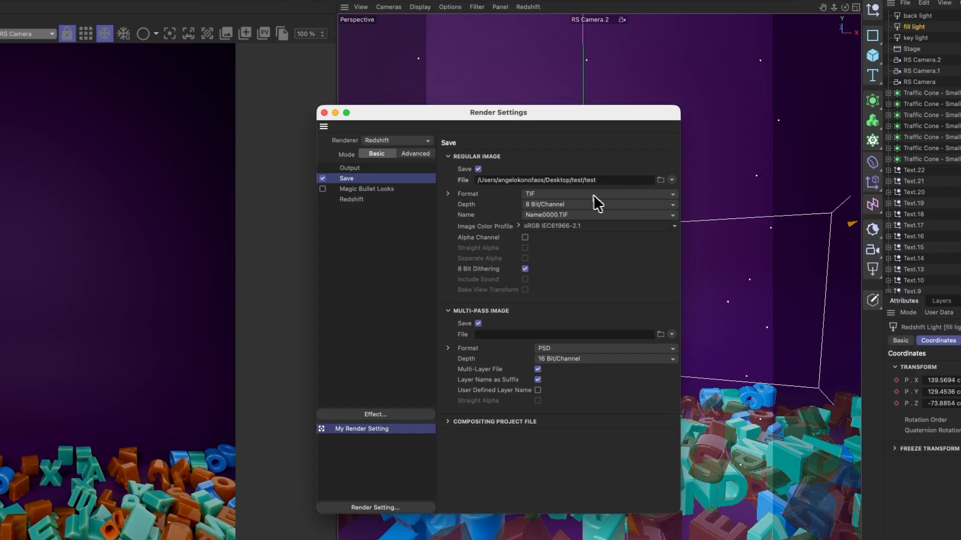
click(651, 195)
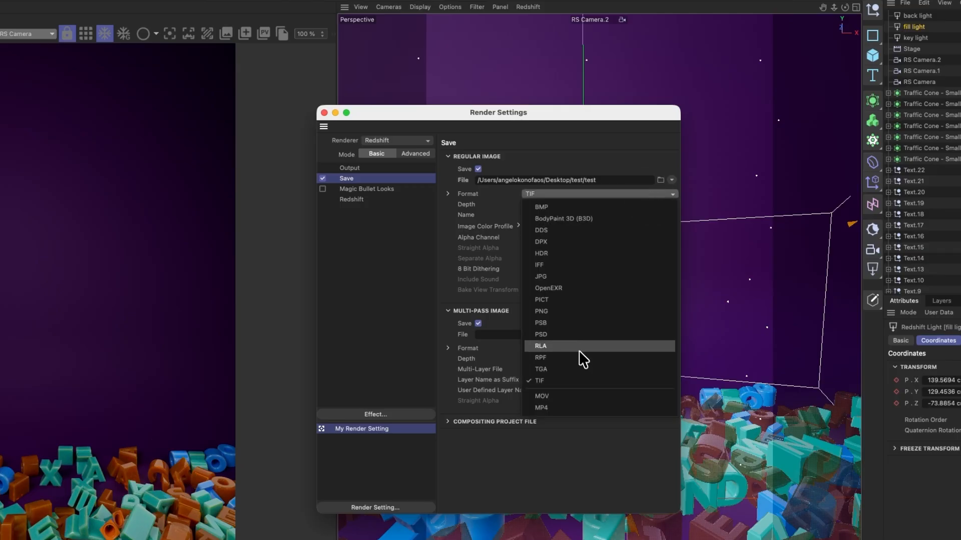
click(583, 145)
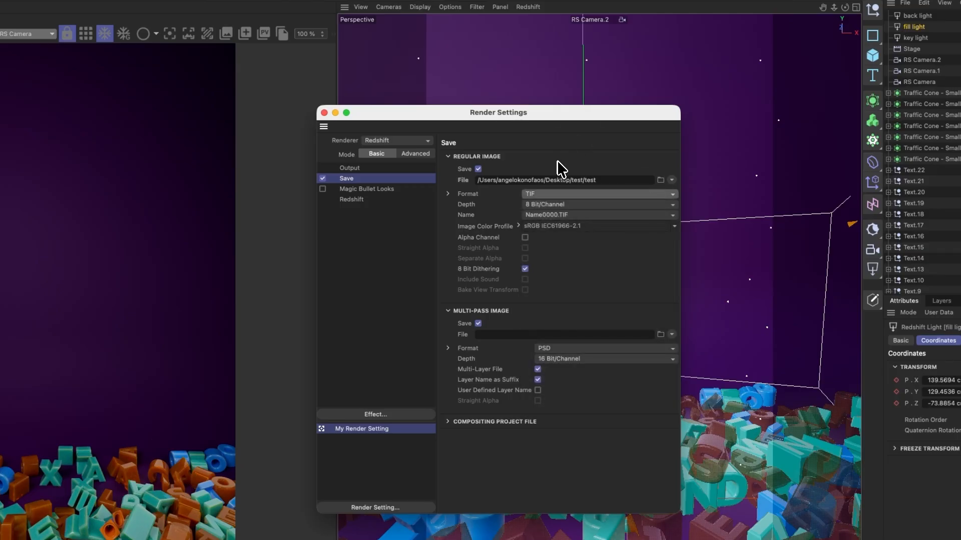
Step: Choose All Frames as the output's frame range and close the render settings
click(373, 169)
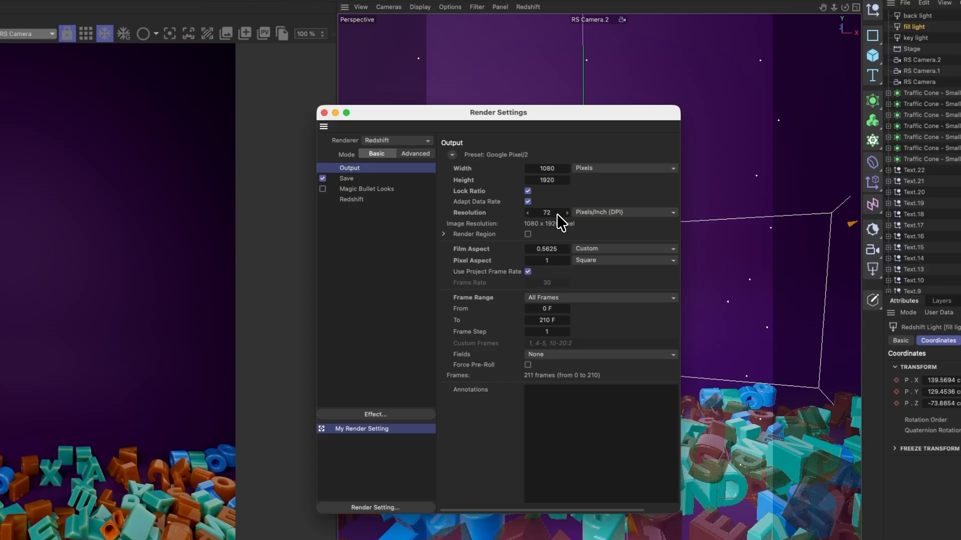
click(623, 298)
click(623, 298)
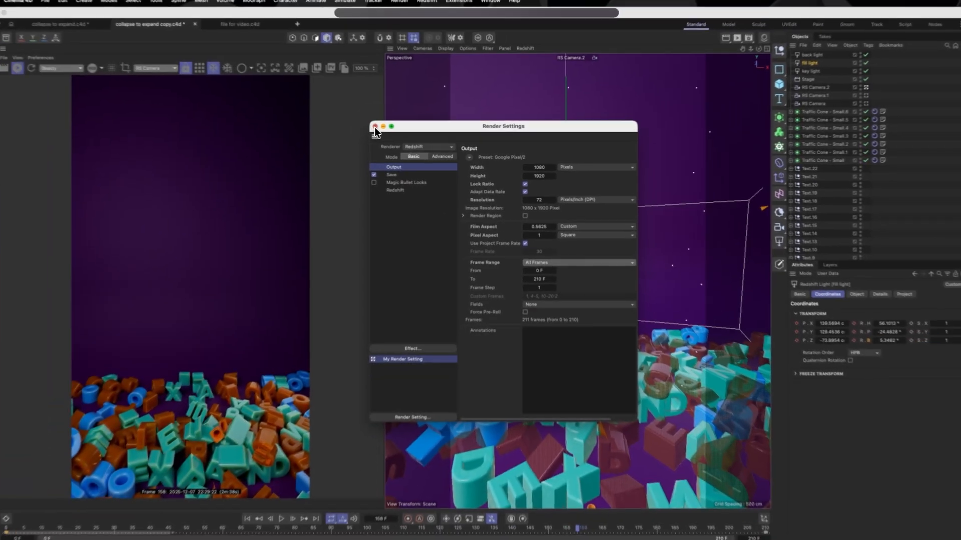
click(324, 112)
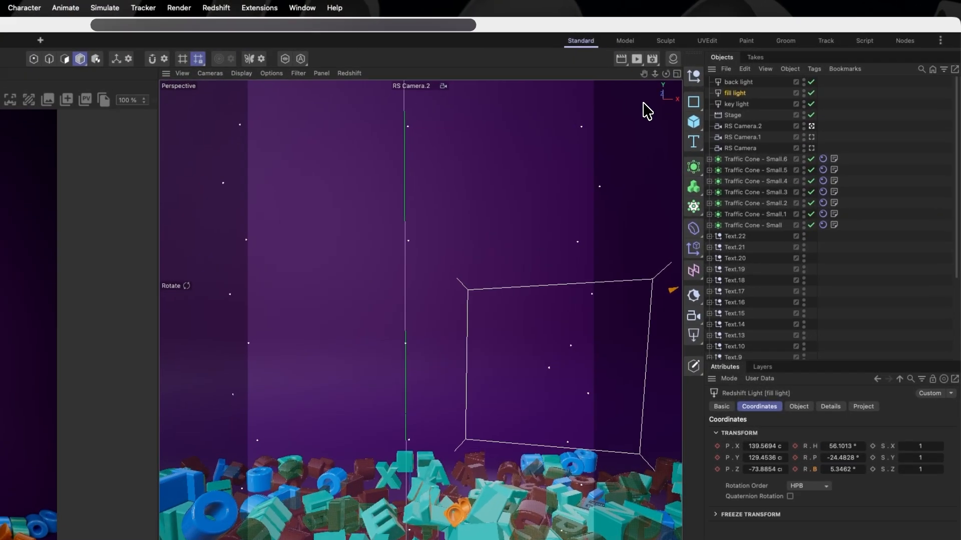
Step: Render the full animation to the Picture Viewer
click(637, 60)
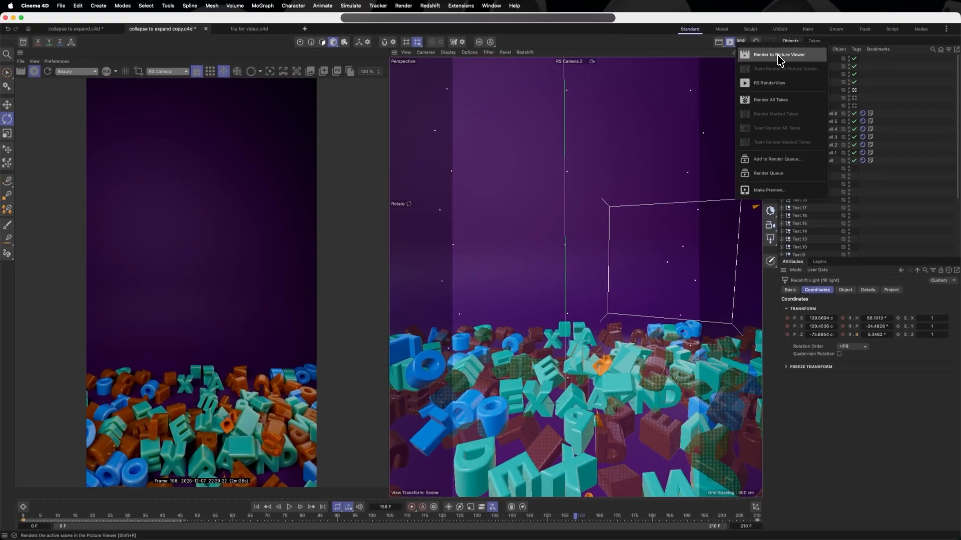
click(778, 55)
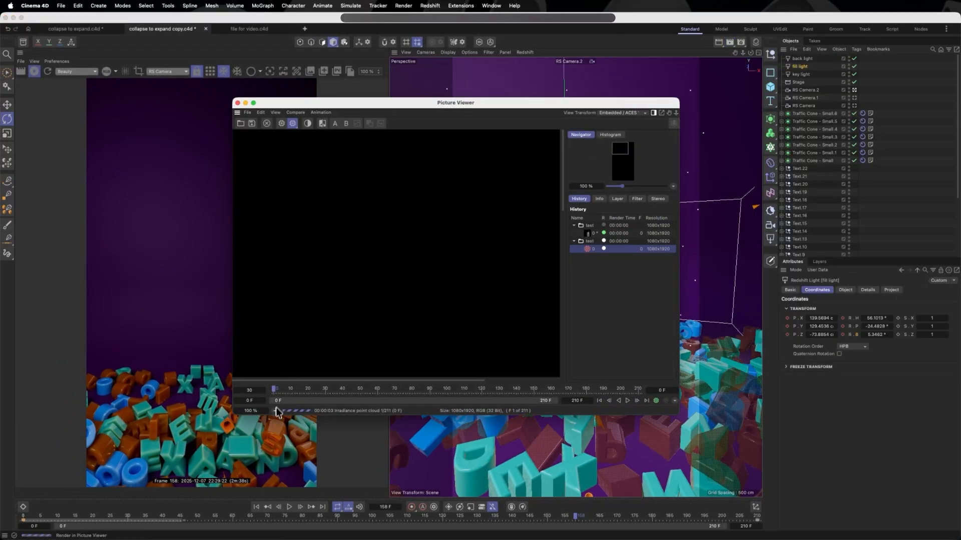
click(275, 410)
click(297, 424)
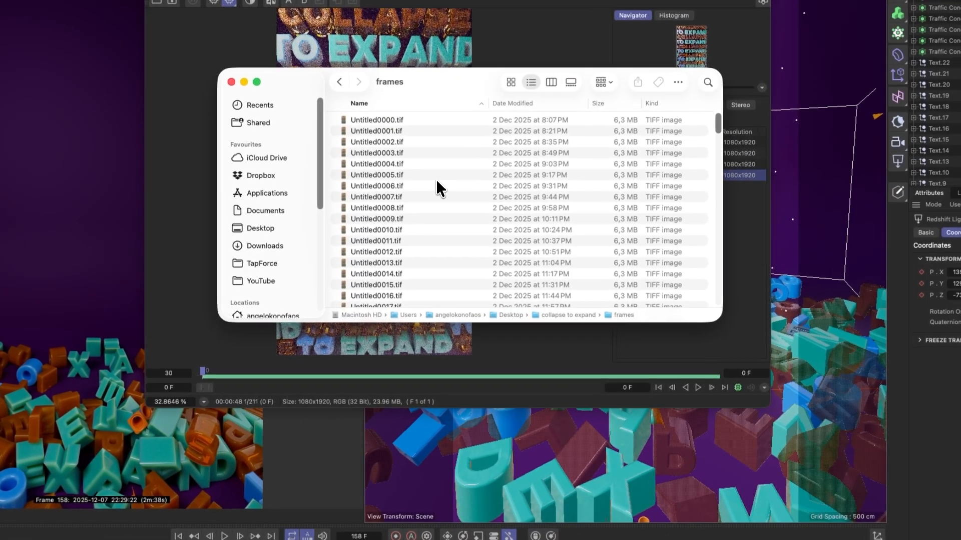
Step: Look through the rendered TIFF files in Finder's frames folder, and switch to Premiere Pro to create a new project named Untitled
scroll(434, 178, down, 10)
scroll(433, 175, down, 20)
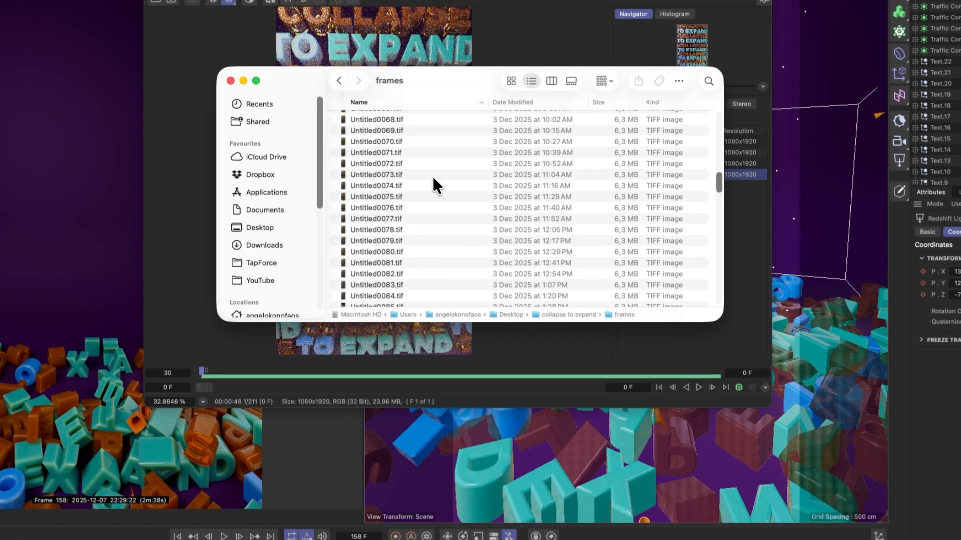
scroll(432, 176, down, 12)
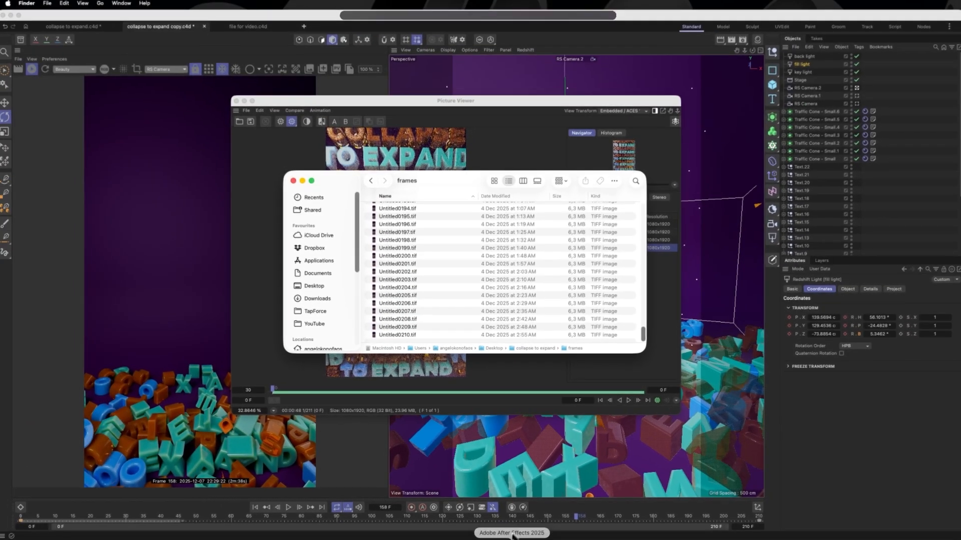
click(35, 69)
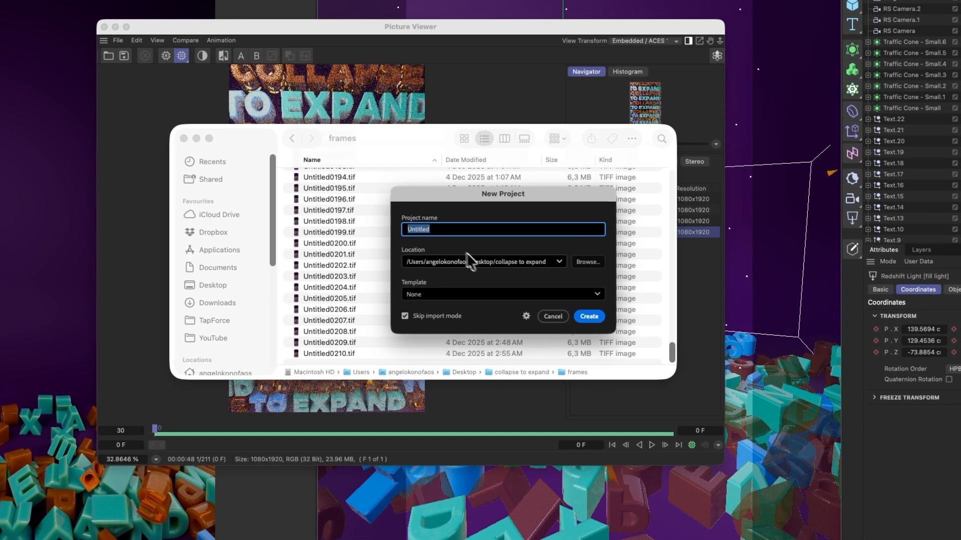
click(588, 317)
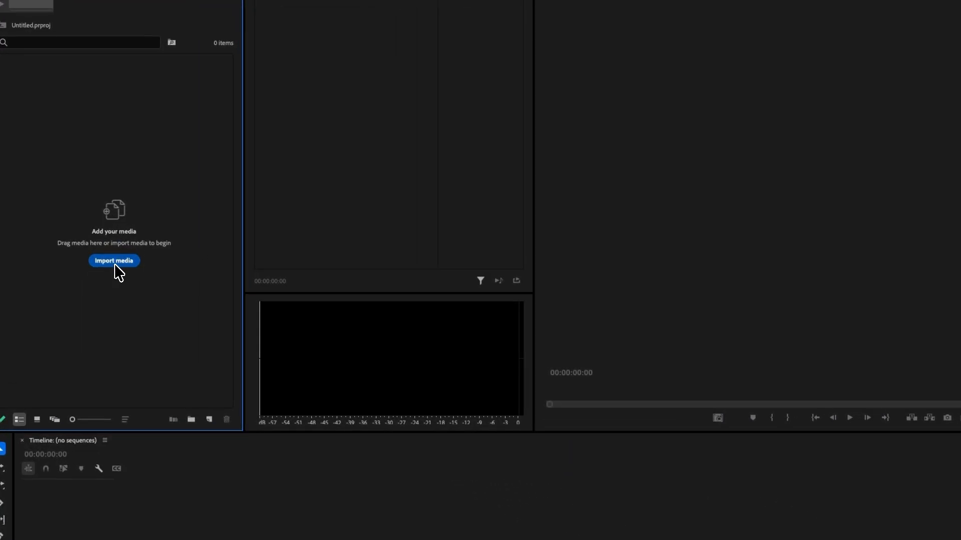
Step: Import the frames folder's renders as an image sequence starting from Untitled0000.tif
click(115, 262)
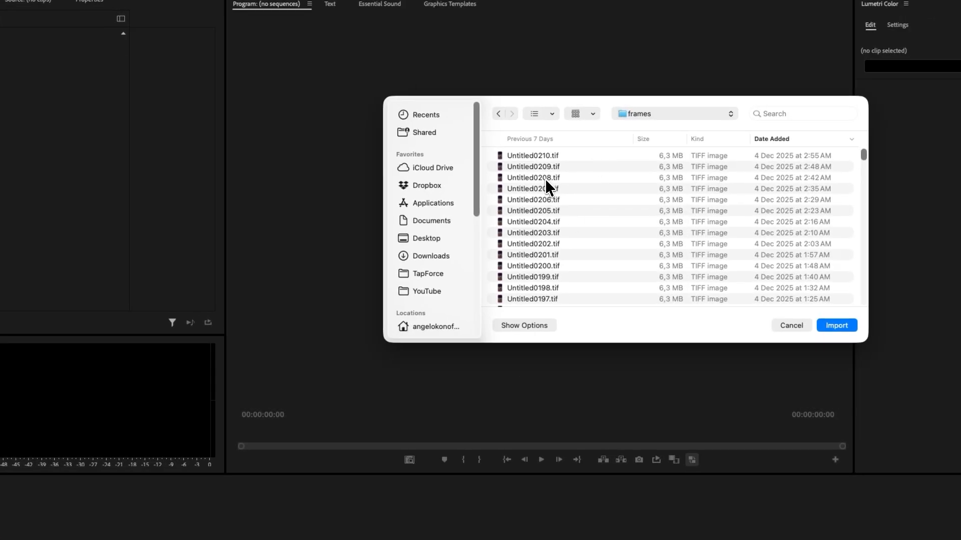
scroll(545, 178, down, 20)
scroll(551, 181, down, 3)
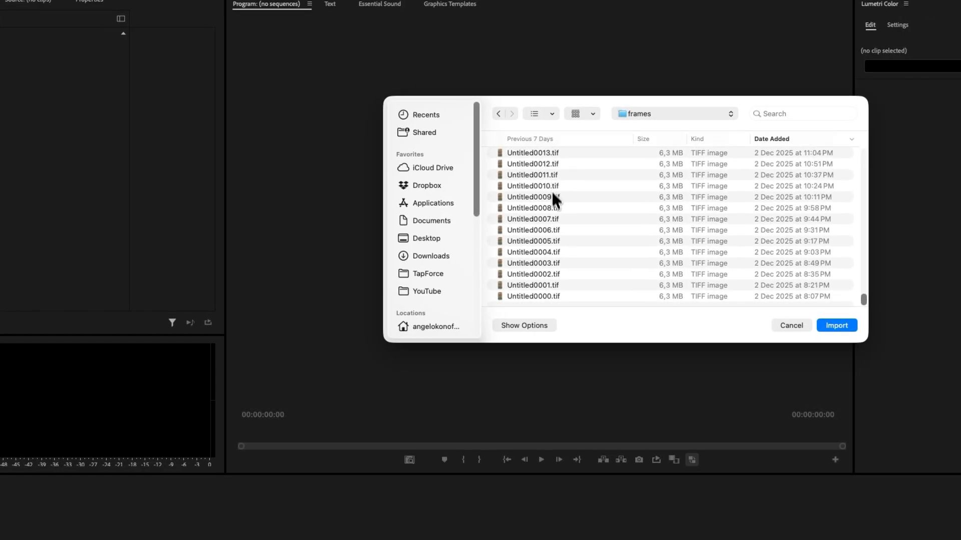
click(539, 295)
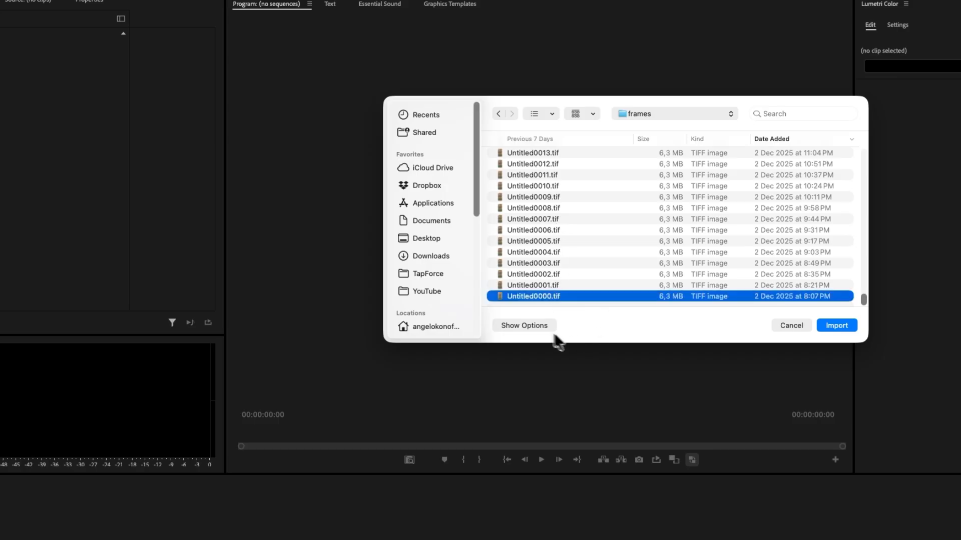
click(531, 324)
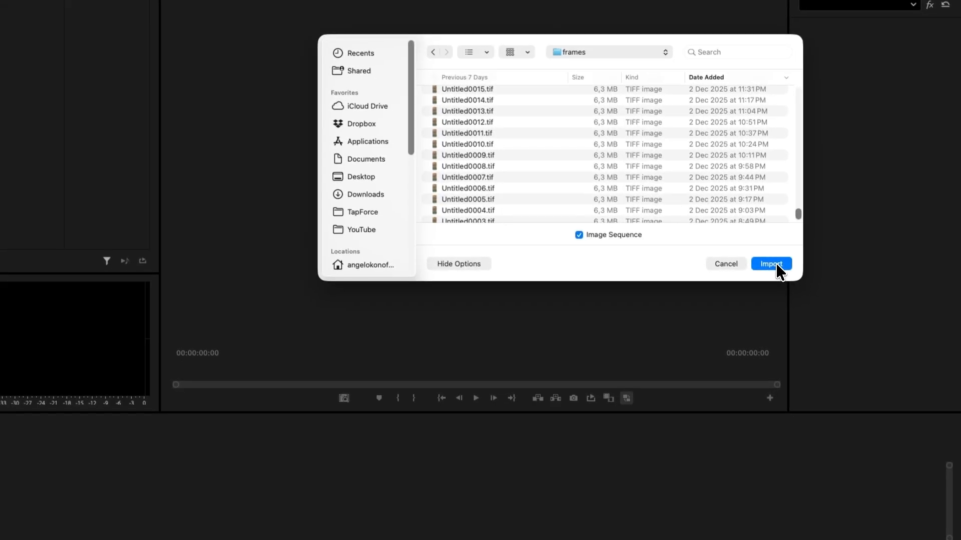
click(771, 264)
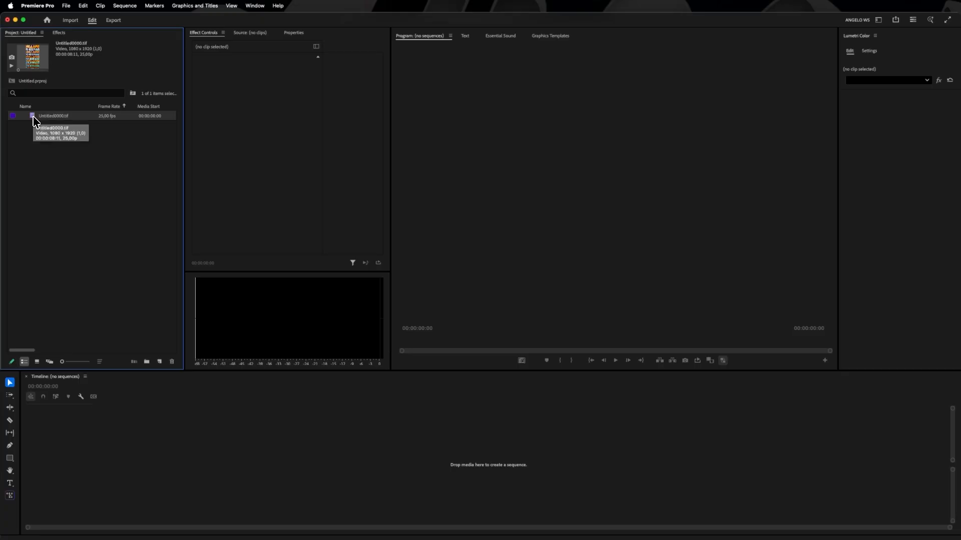
Step: Create a sequence from the imported Untitled0000.tif clip and play back the animation
drag(33, 118, 67, 435)
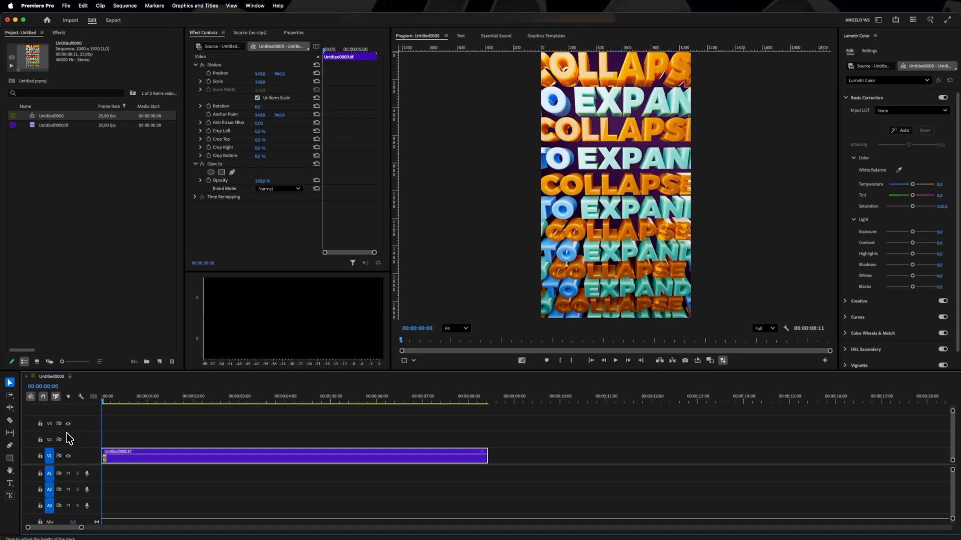
click(617, 360)
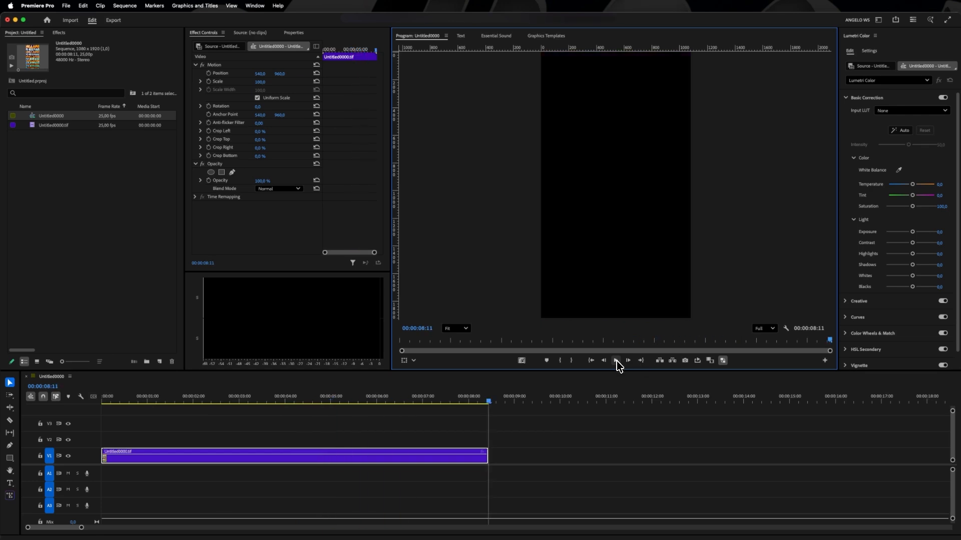
click(617, 361)
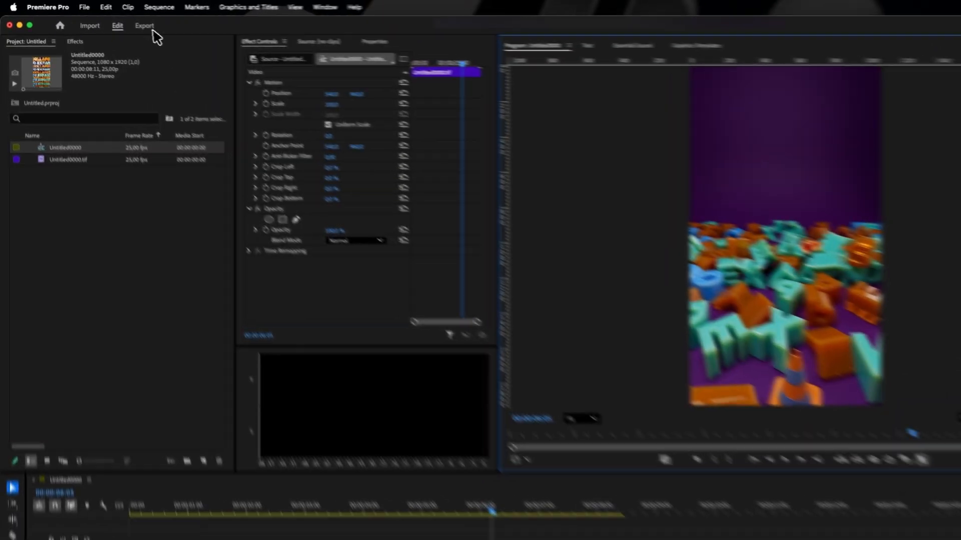
Step: Open the export settings for the Untitled0000 sequence
click(113, 20)
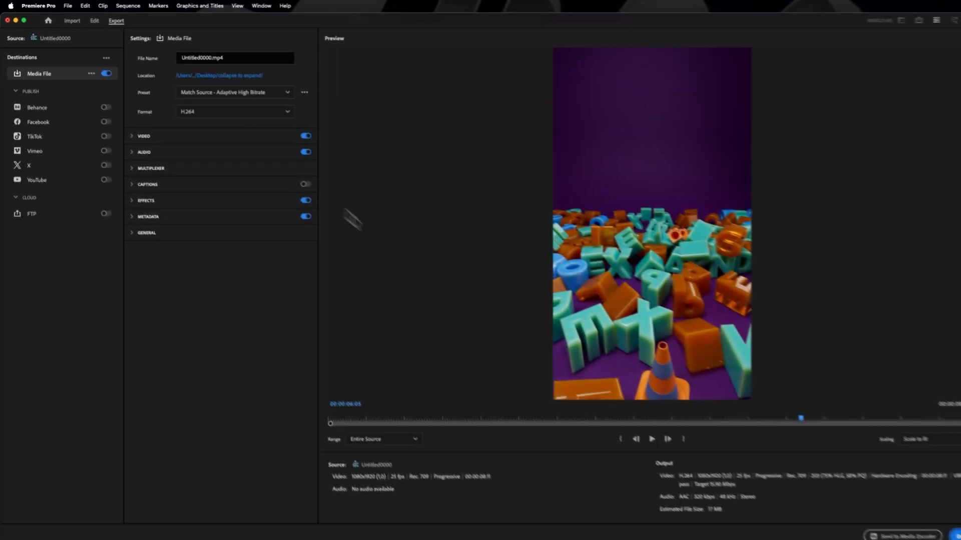